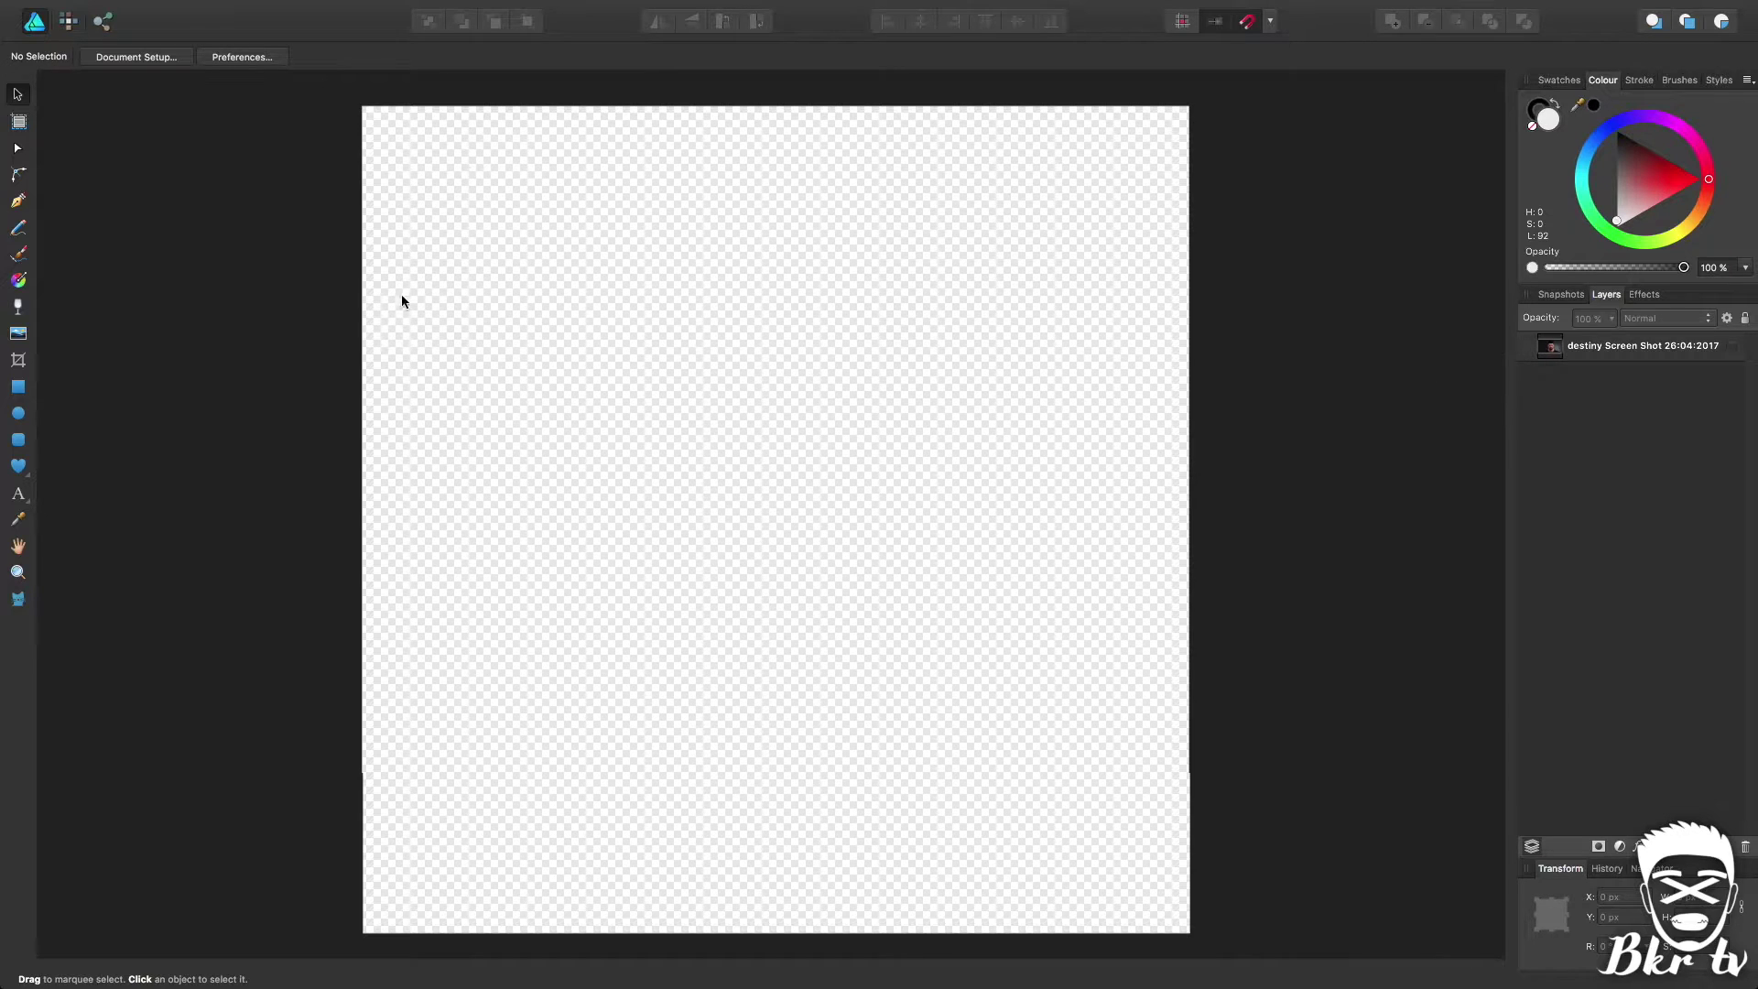
Make the 3D character portrait screenshot layer visible in the Layers panel.
left_click(1732, 350)
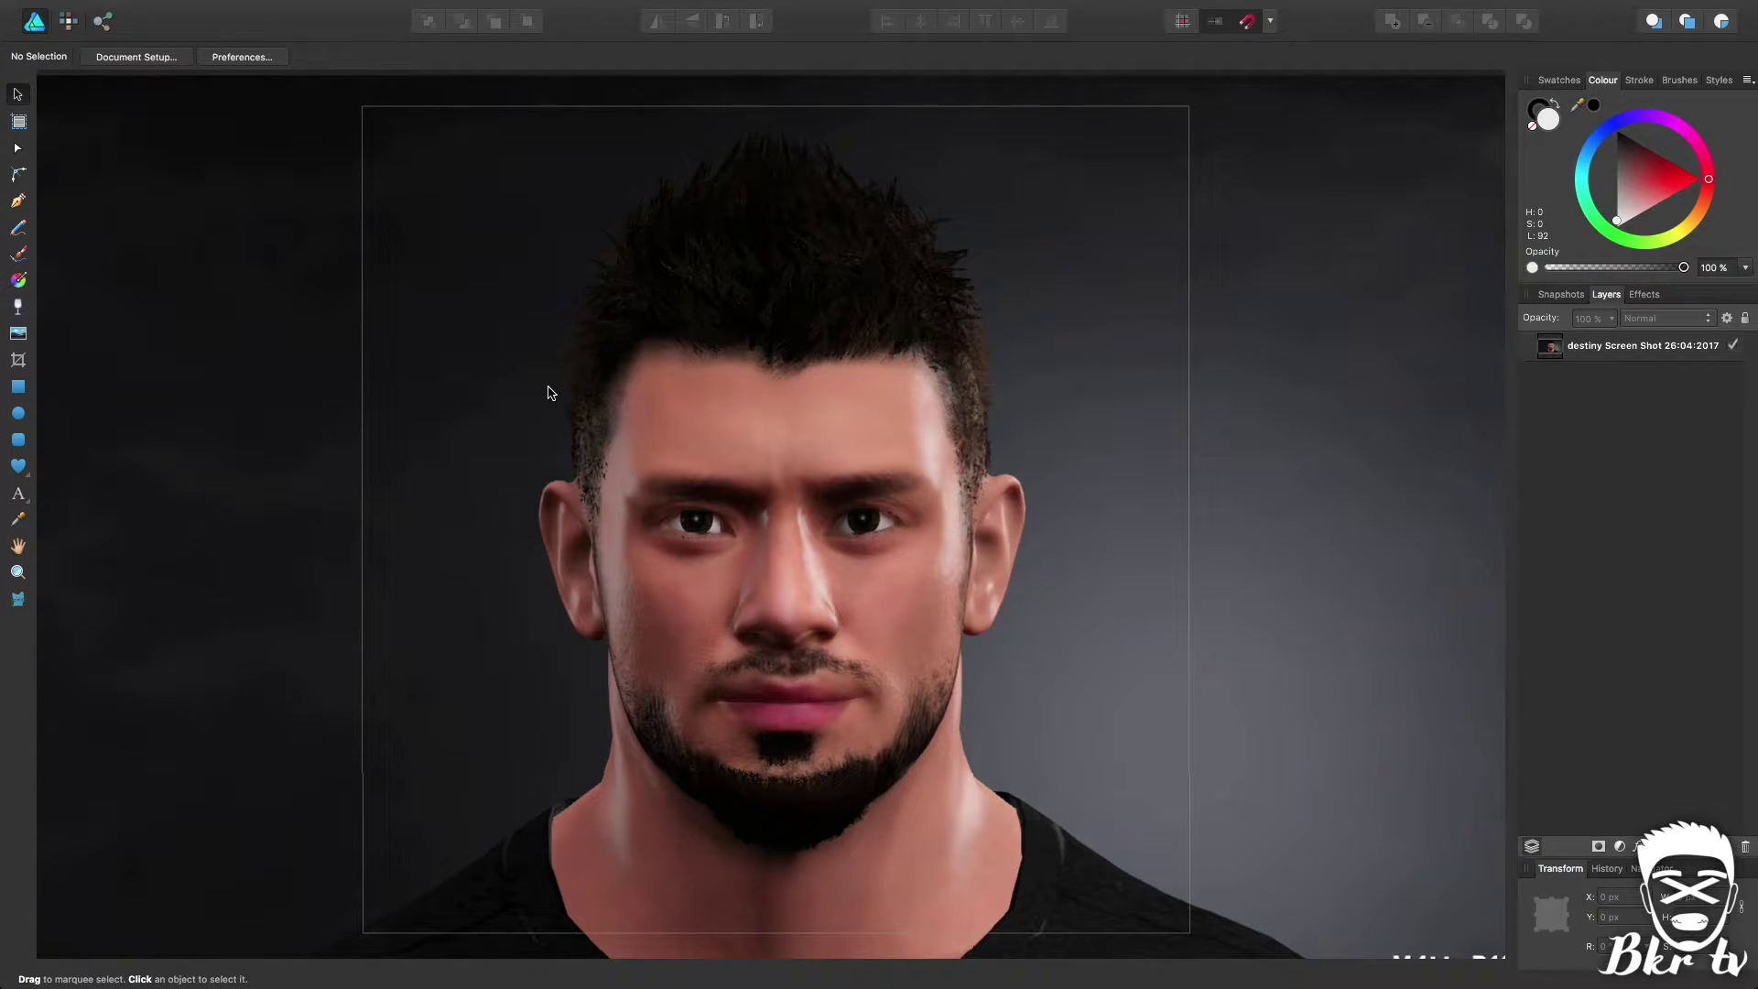
left_click(19, 203)
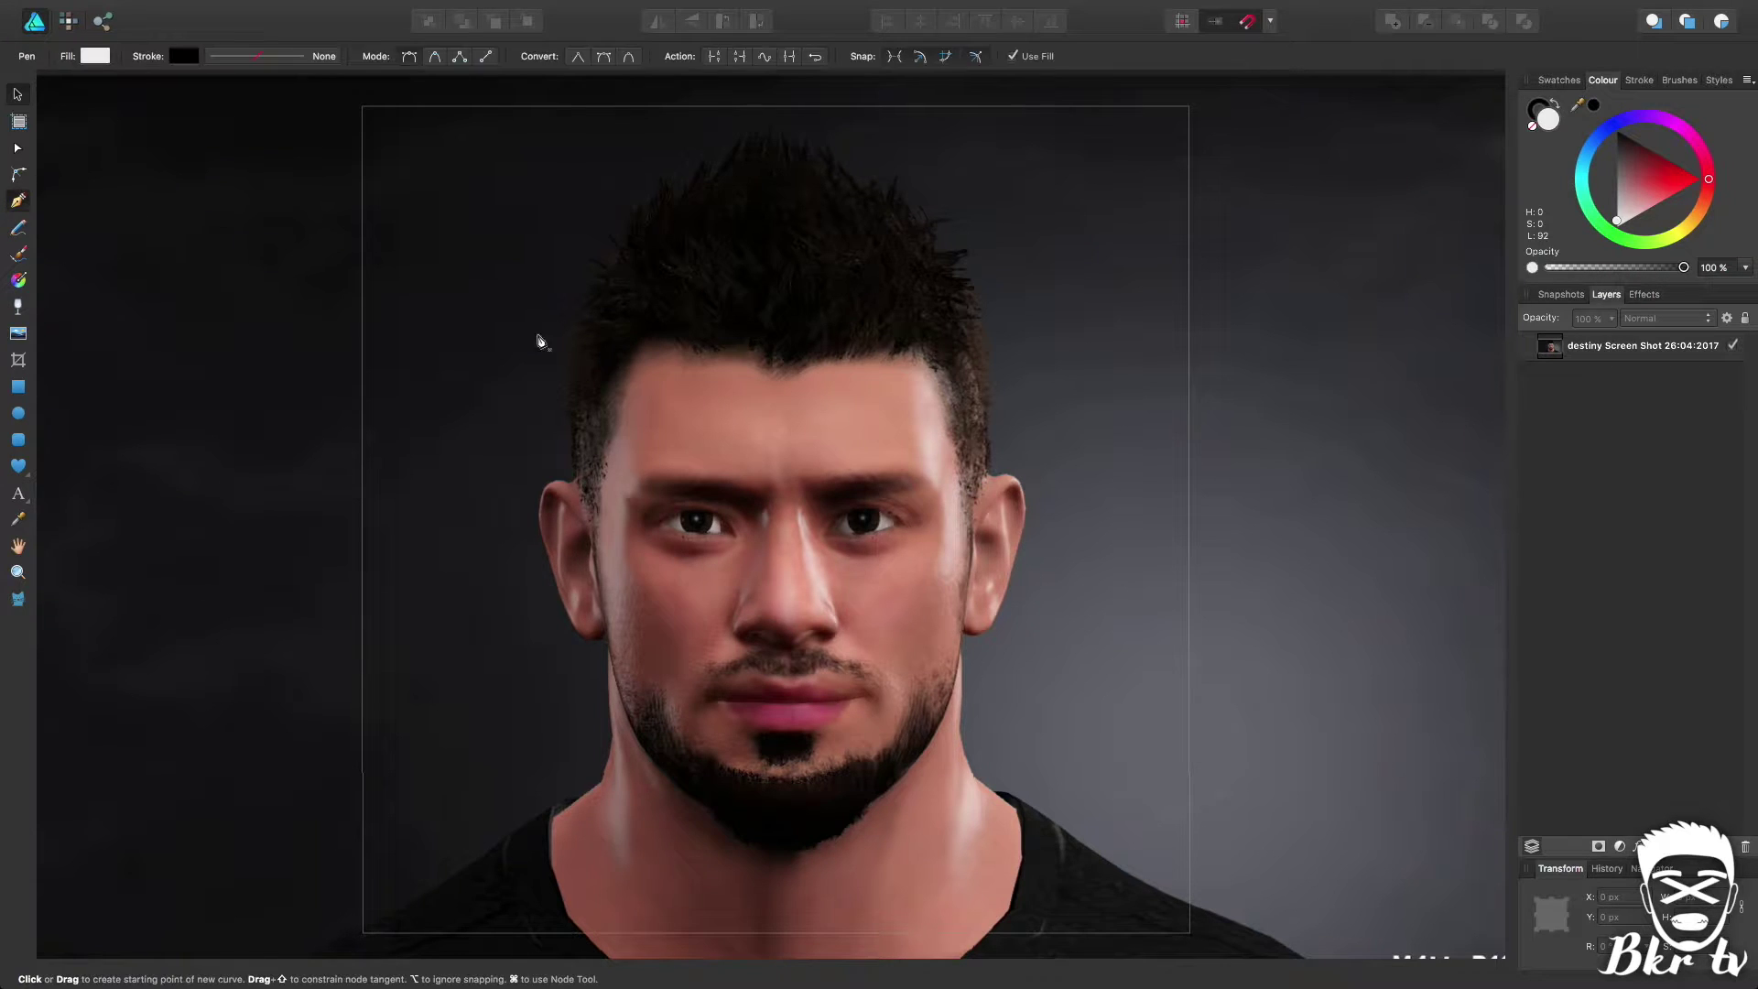
left_click(787, 370)
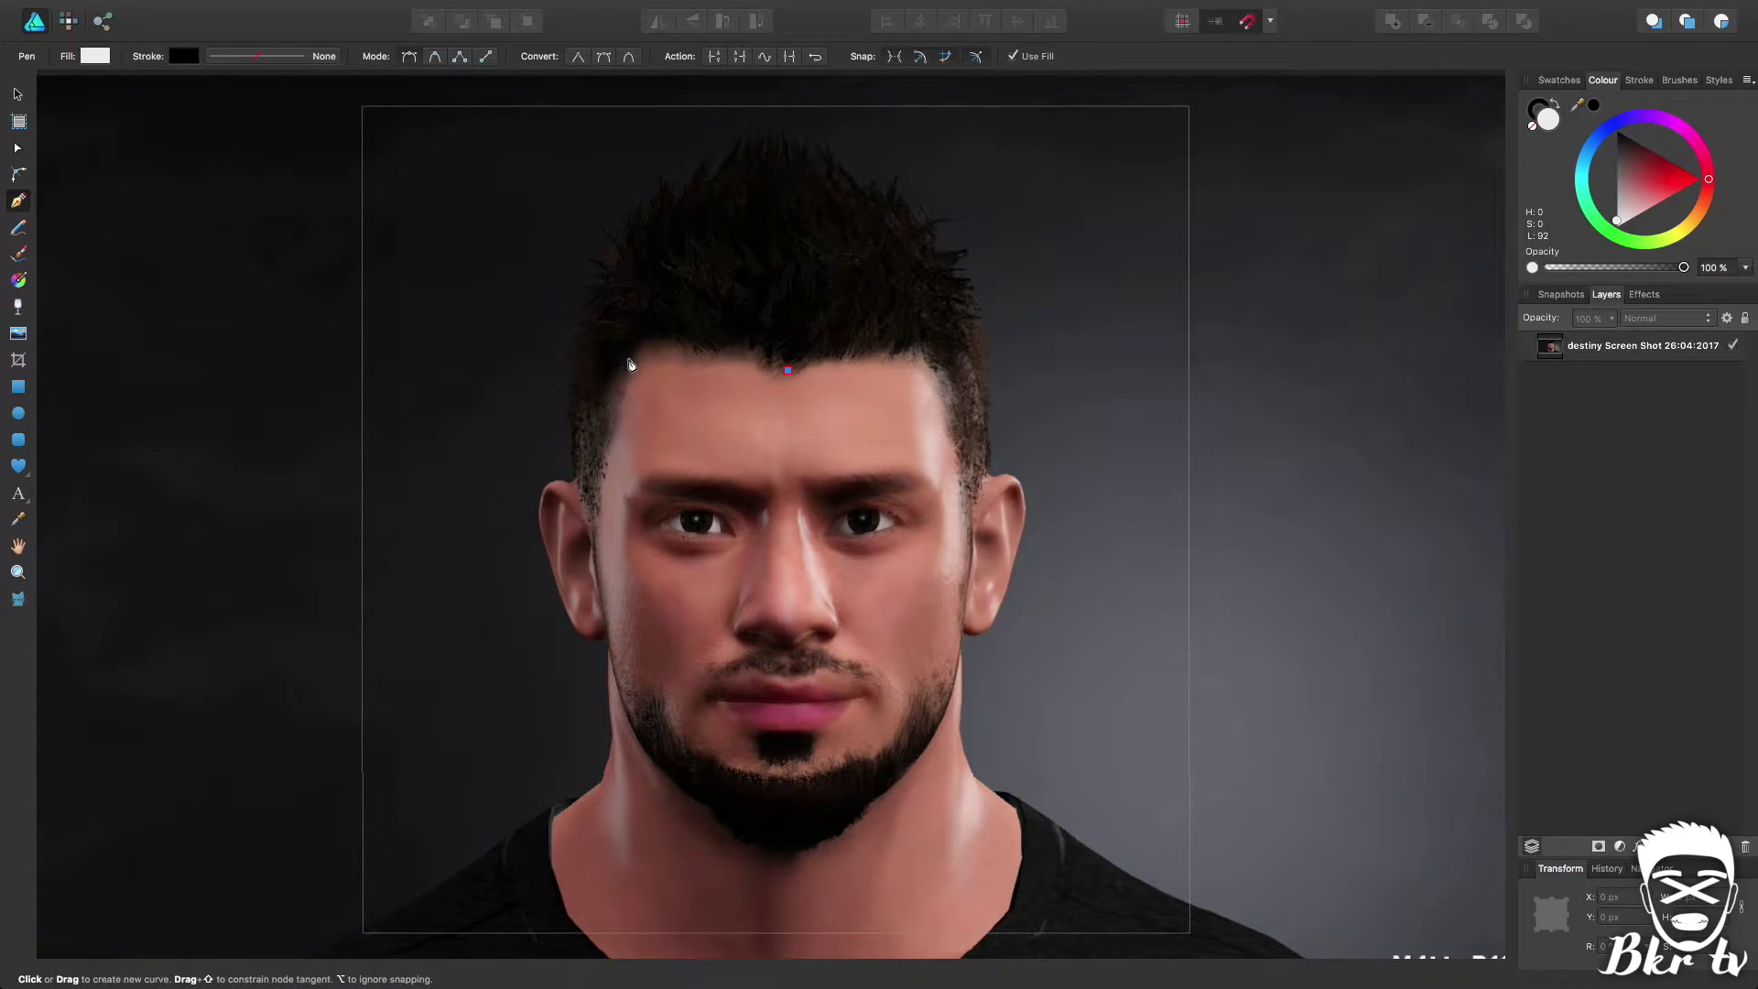
left_click(616, 423)
left_click(788, 839)
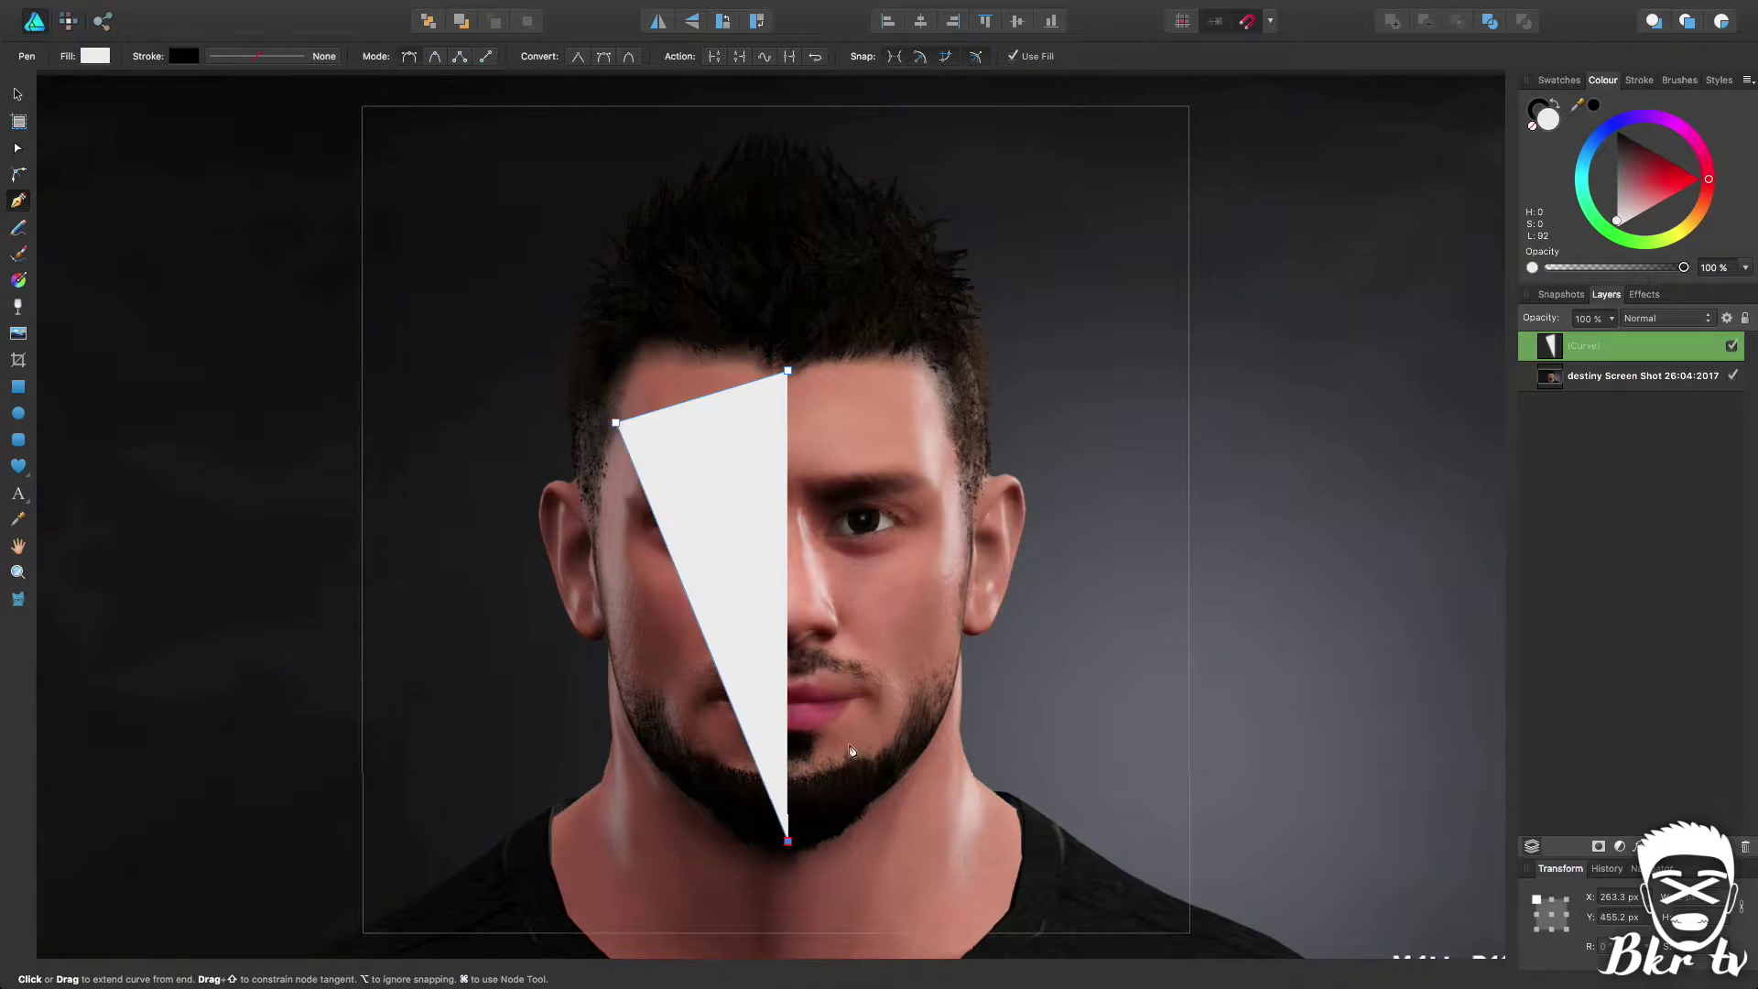
left_click(949, 422)
left_click(787, 370)
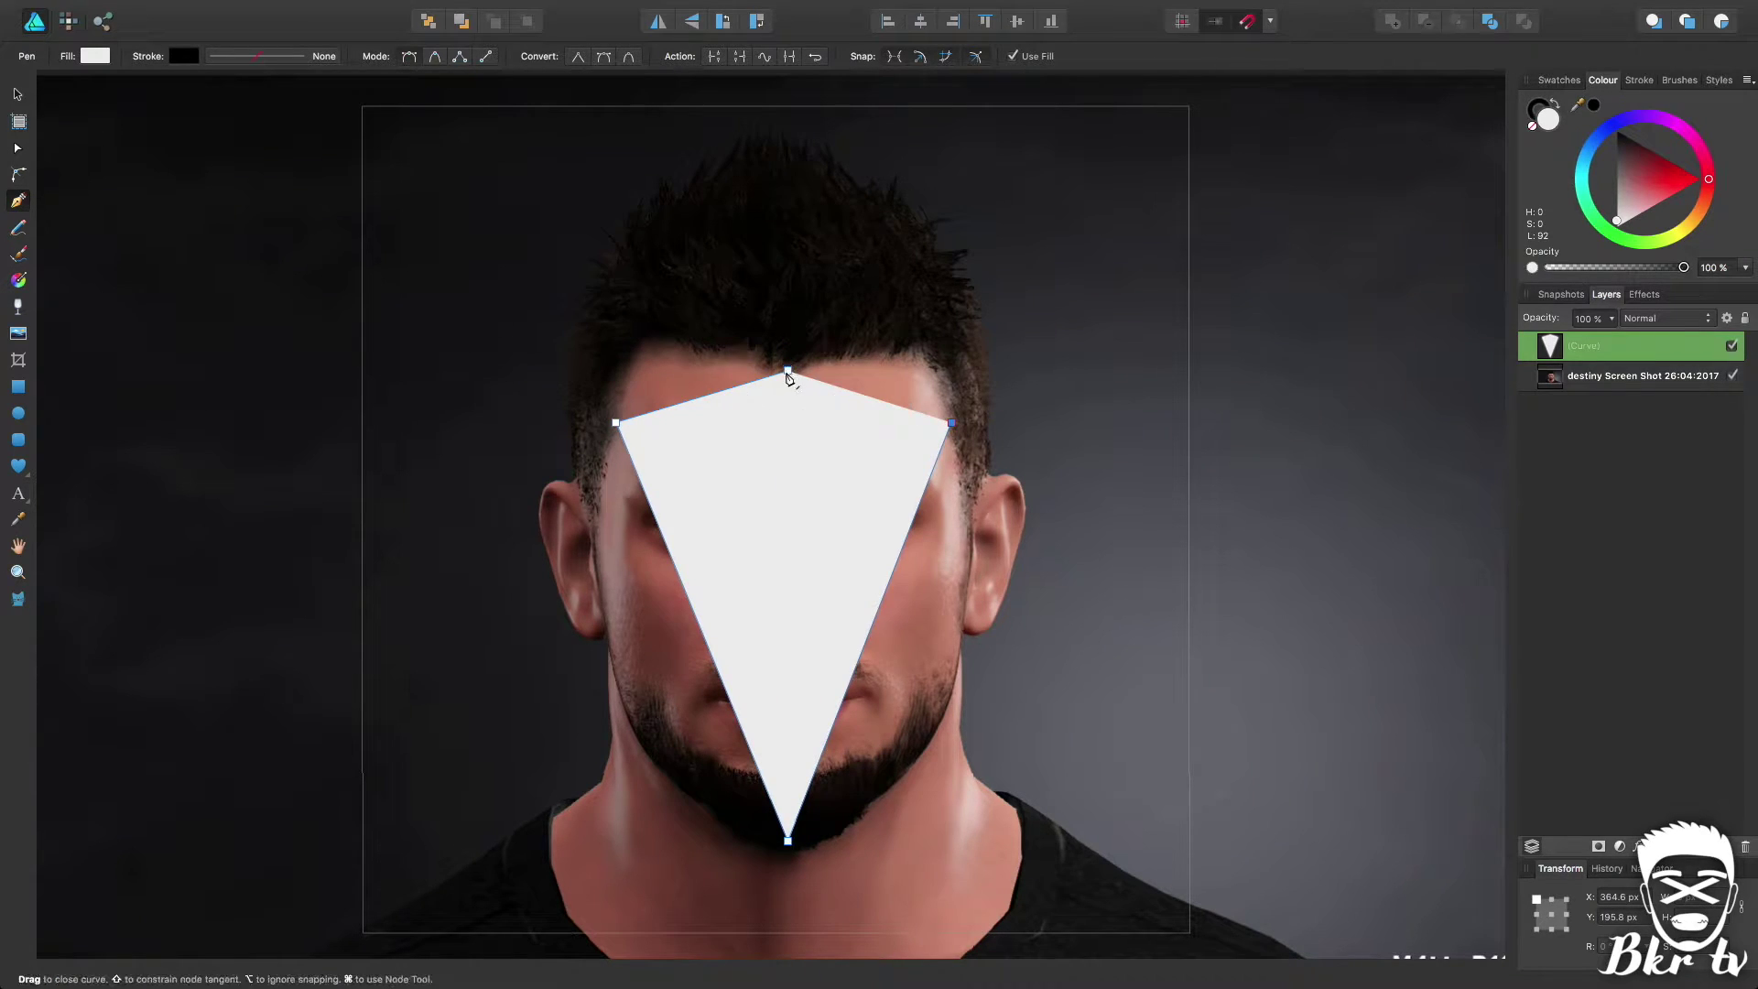
left_click(17, 147)
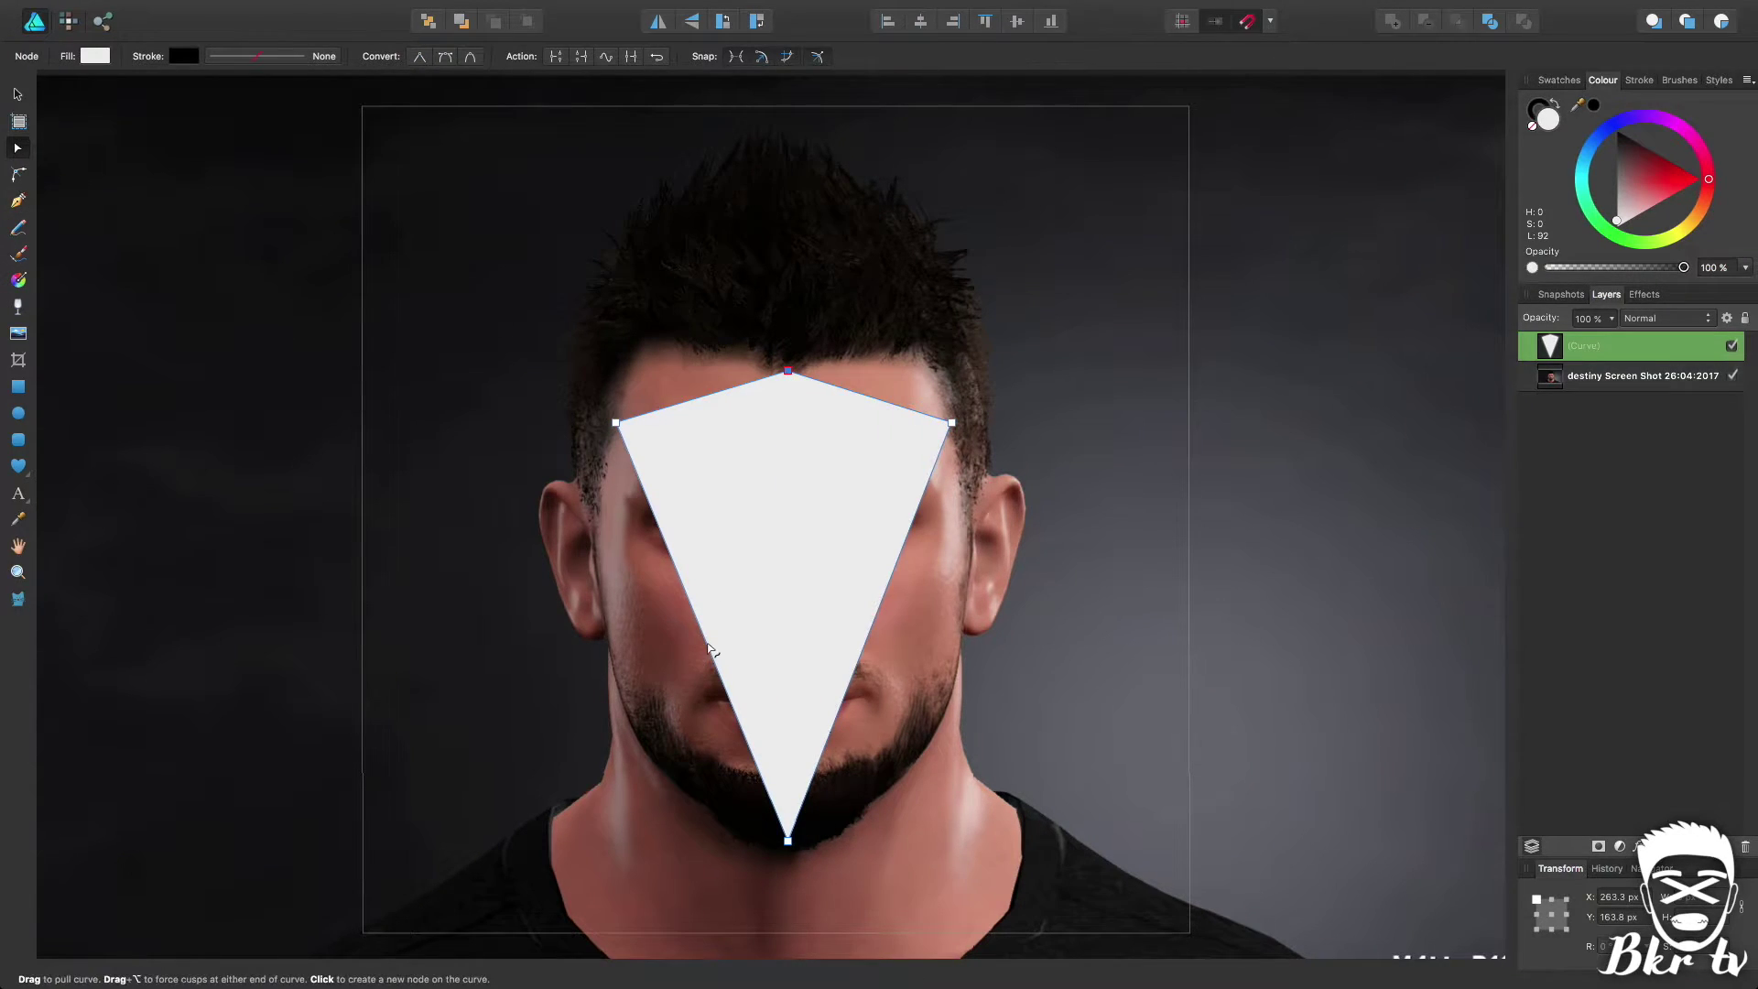
left_click_drag(719, 672, 650, 710)
left_click_drag(875, 626, 931, 700)
left_click_drag(870, 394, 886, 366)
left_click(870, 404)
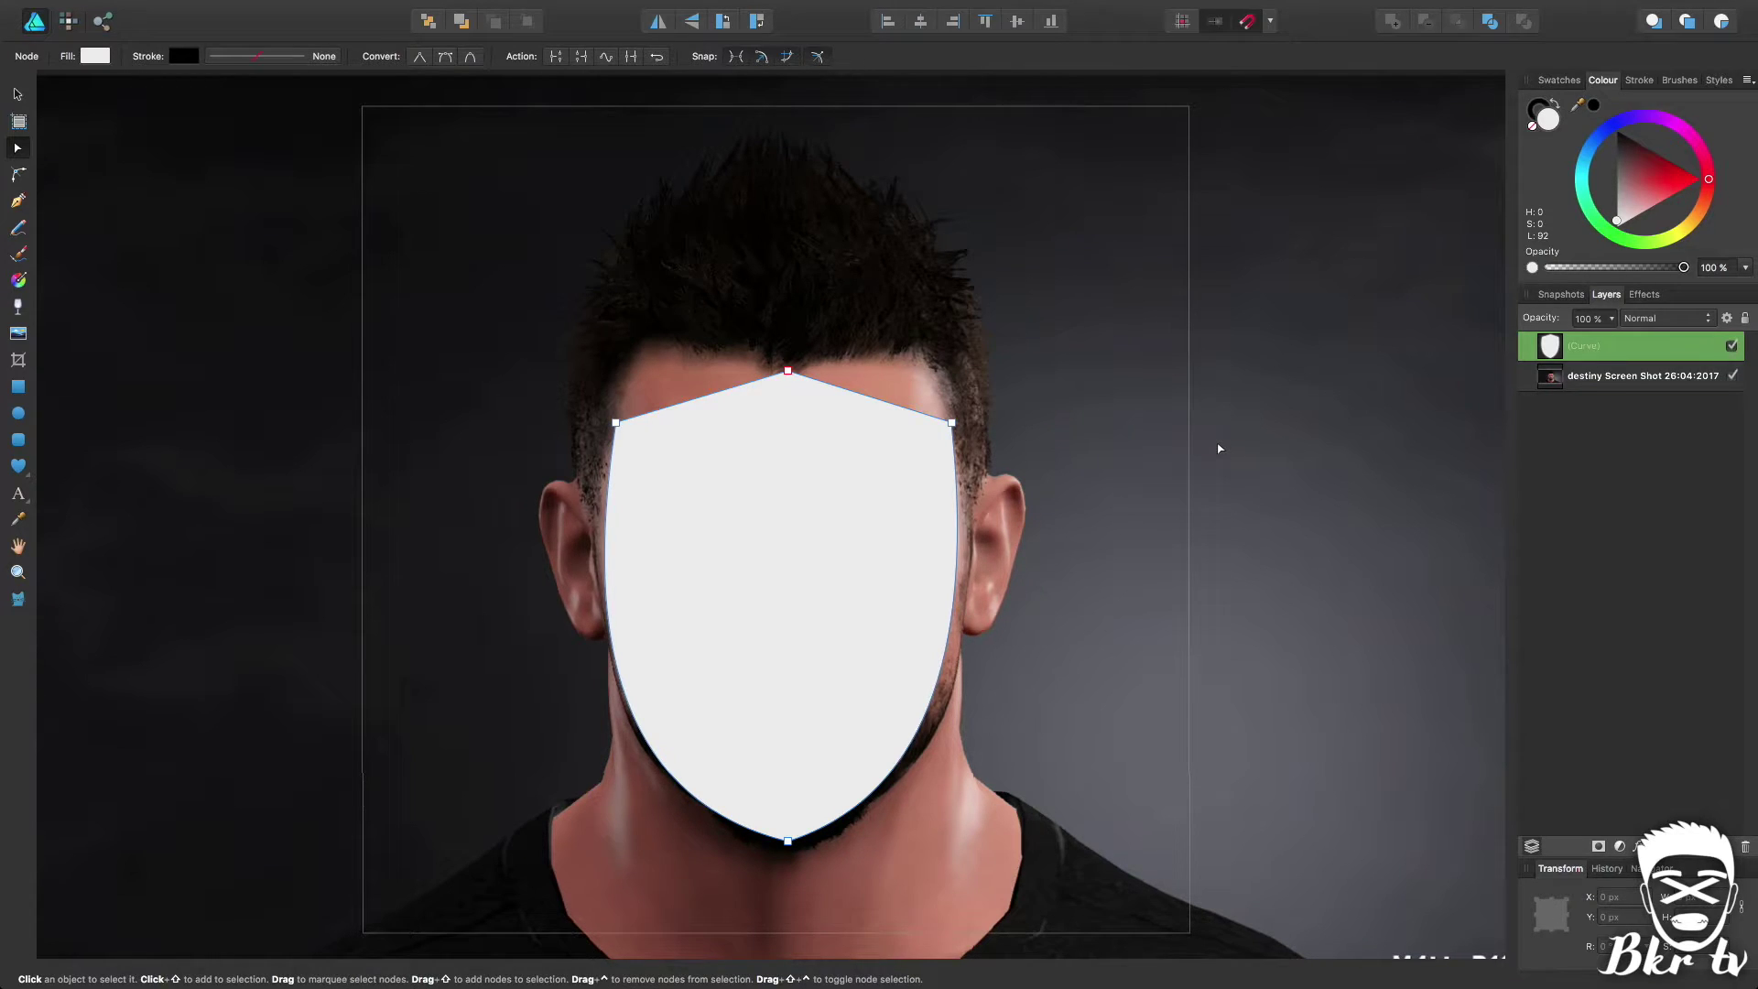
key("Delete")
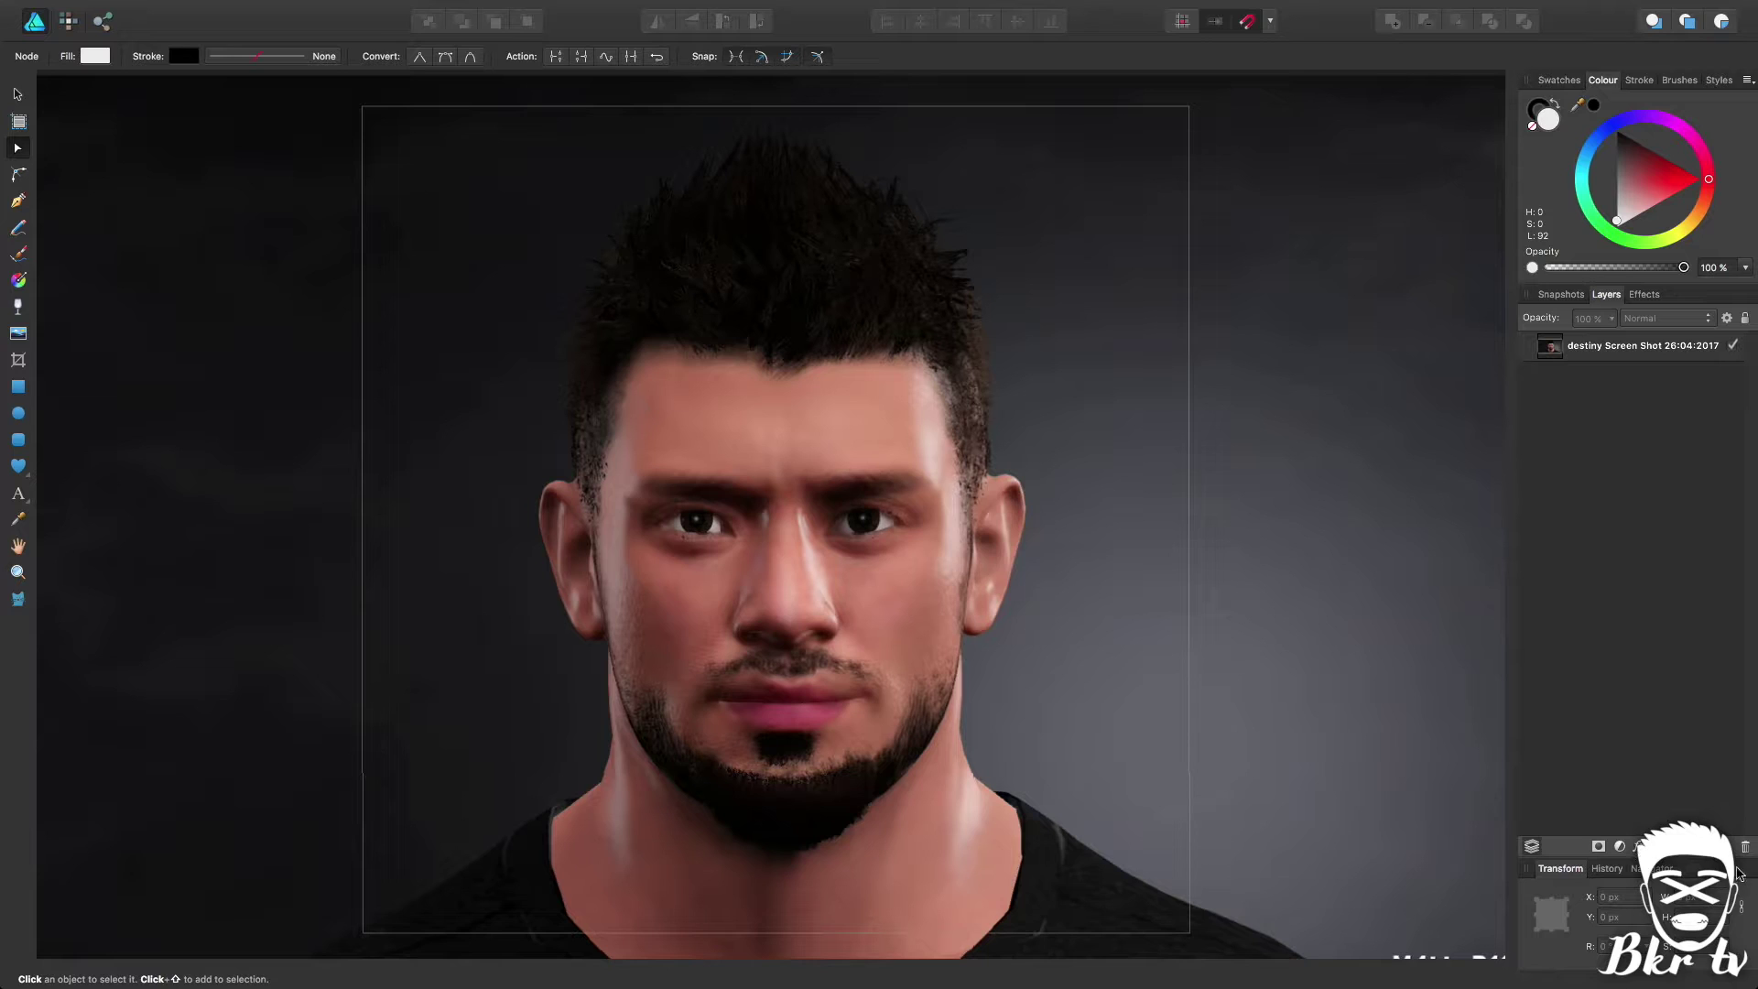
Add a new pixel layer and set up a white Paint Brush at 145 px, 78% hardness.
left_click(1721, 846)
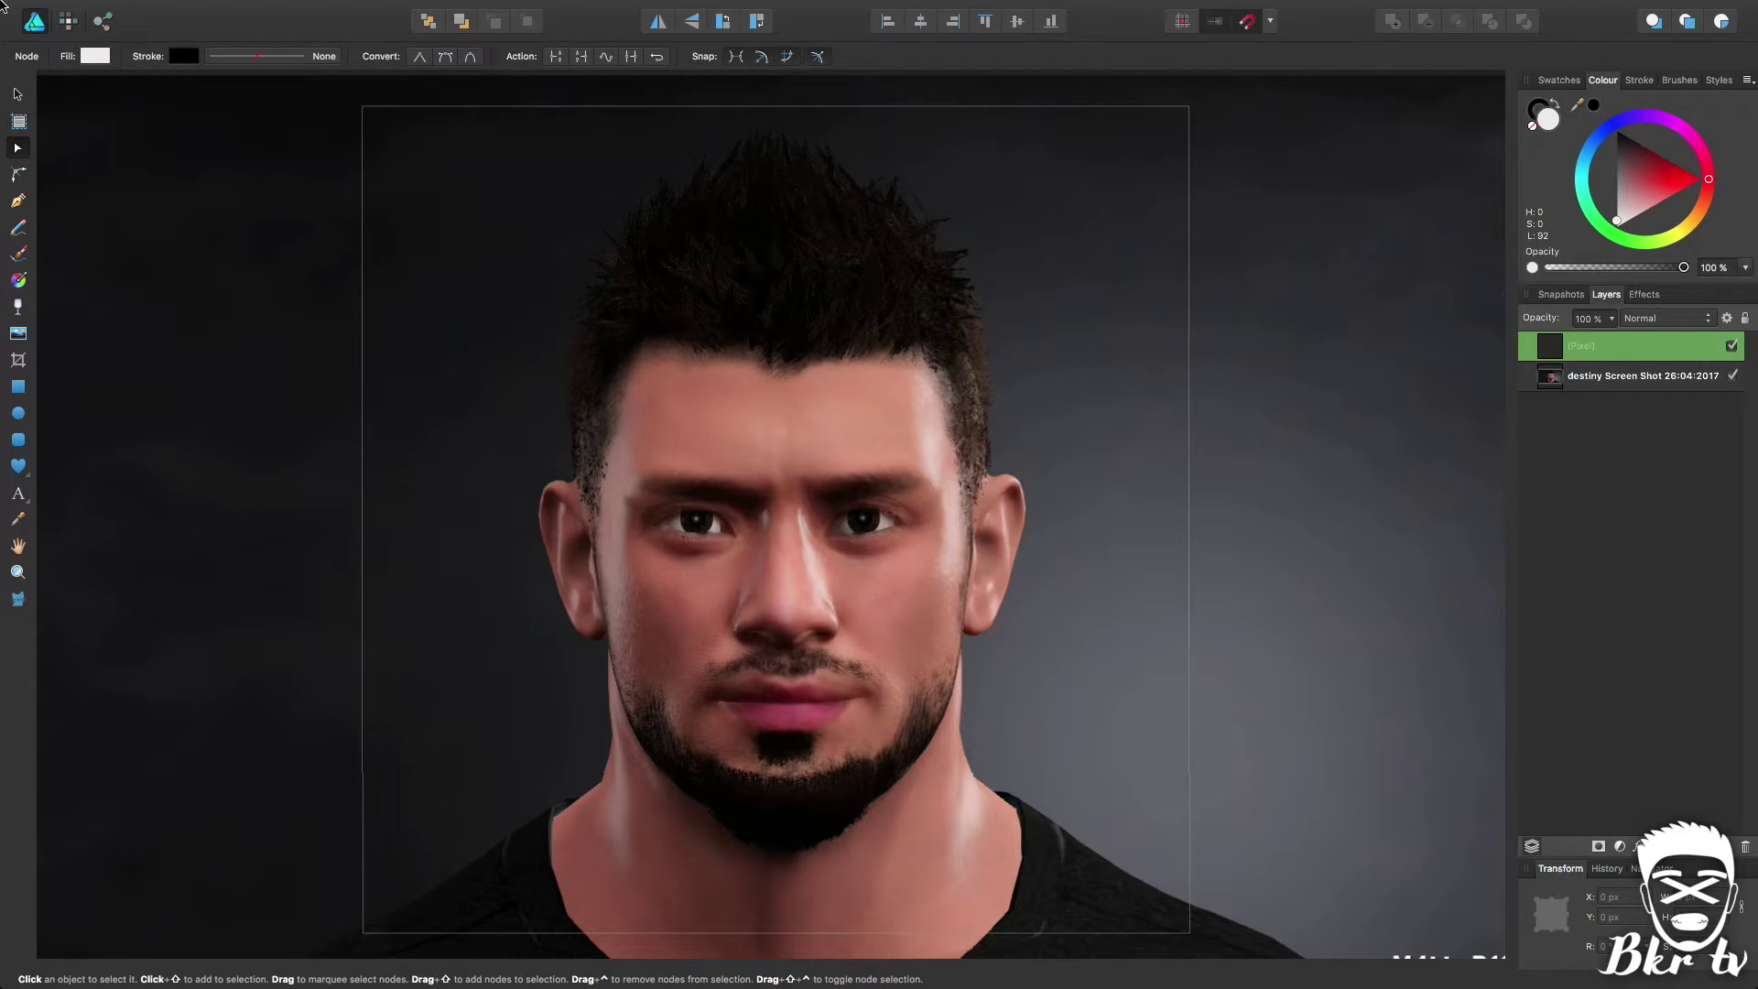
left_click(66, 28)
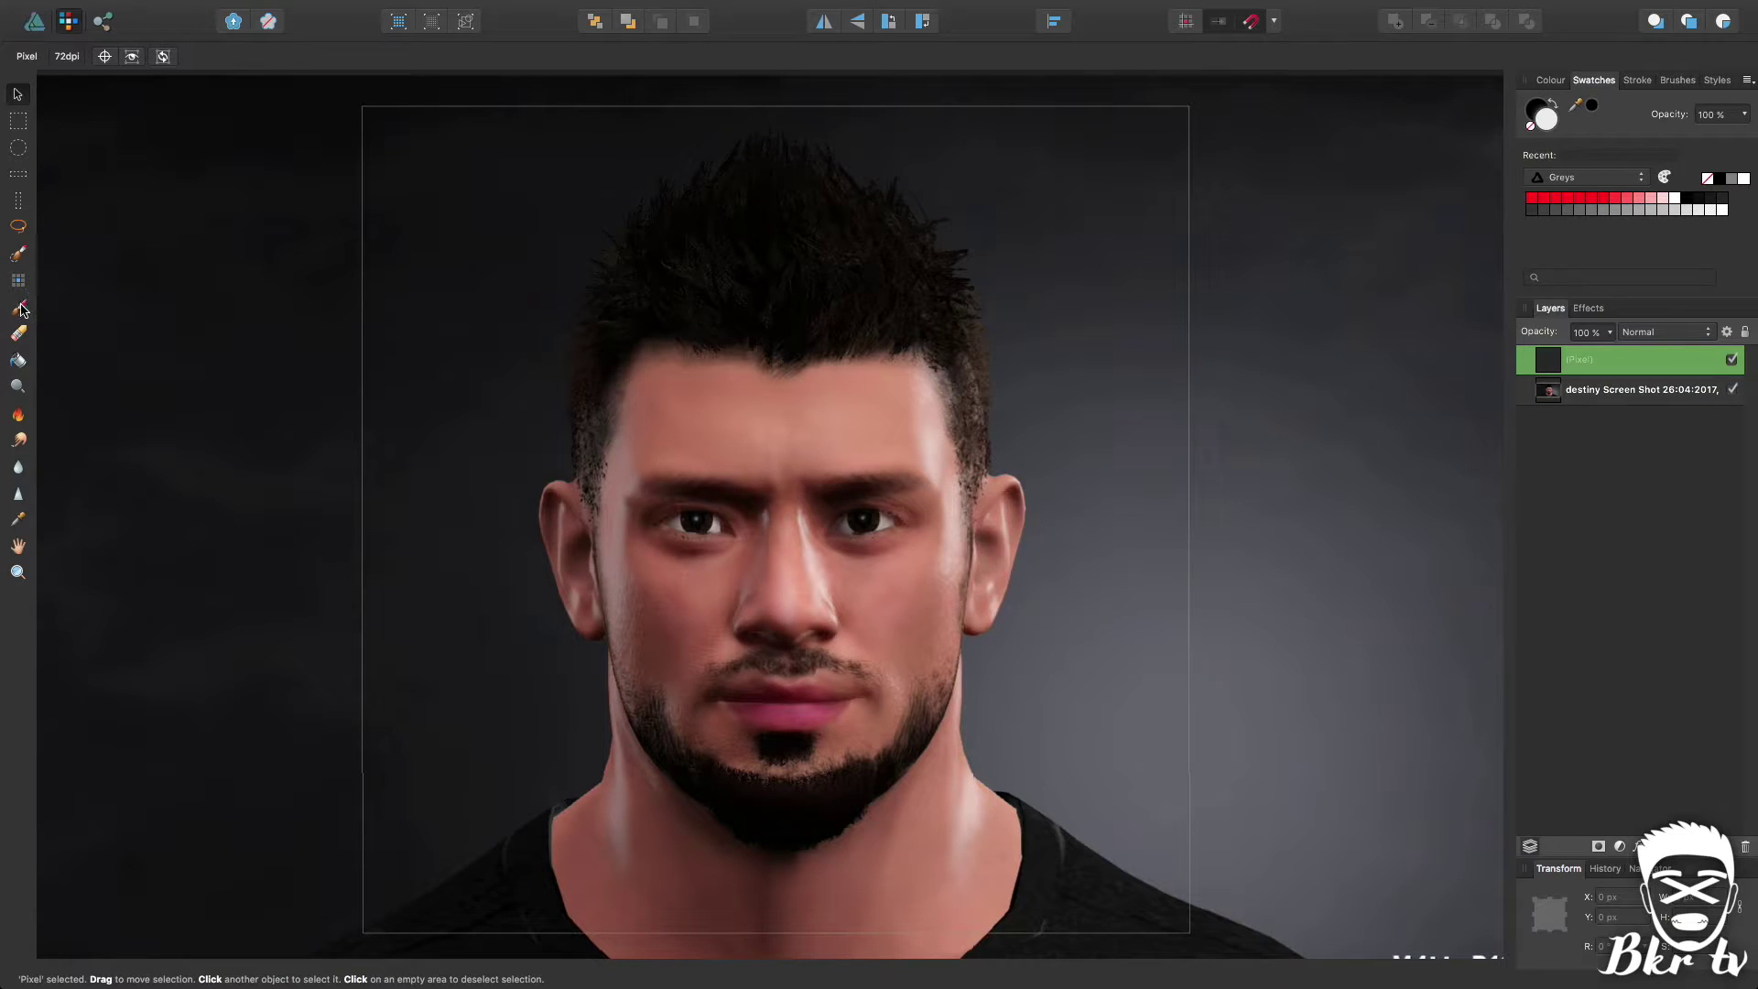
left_click(19, 308)
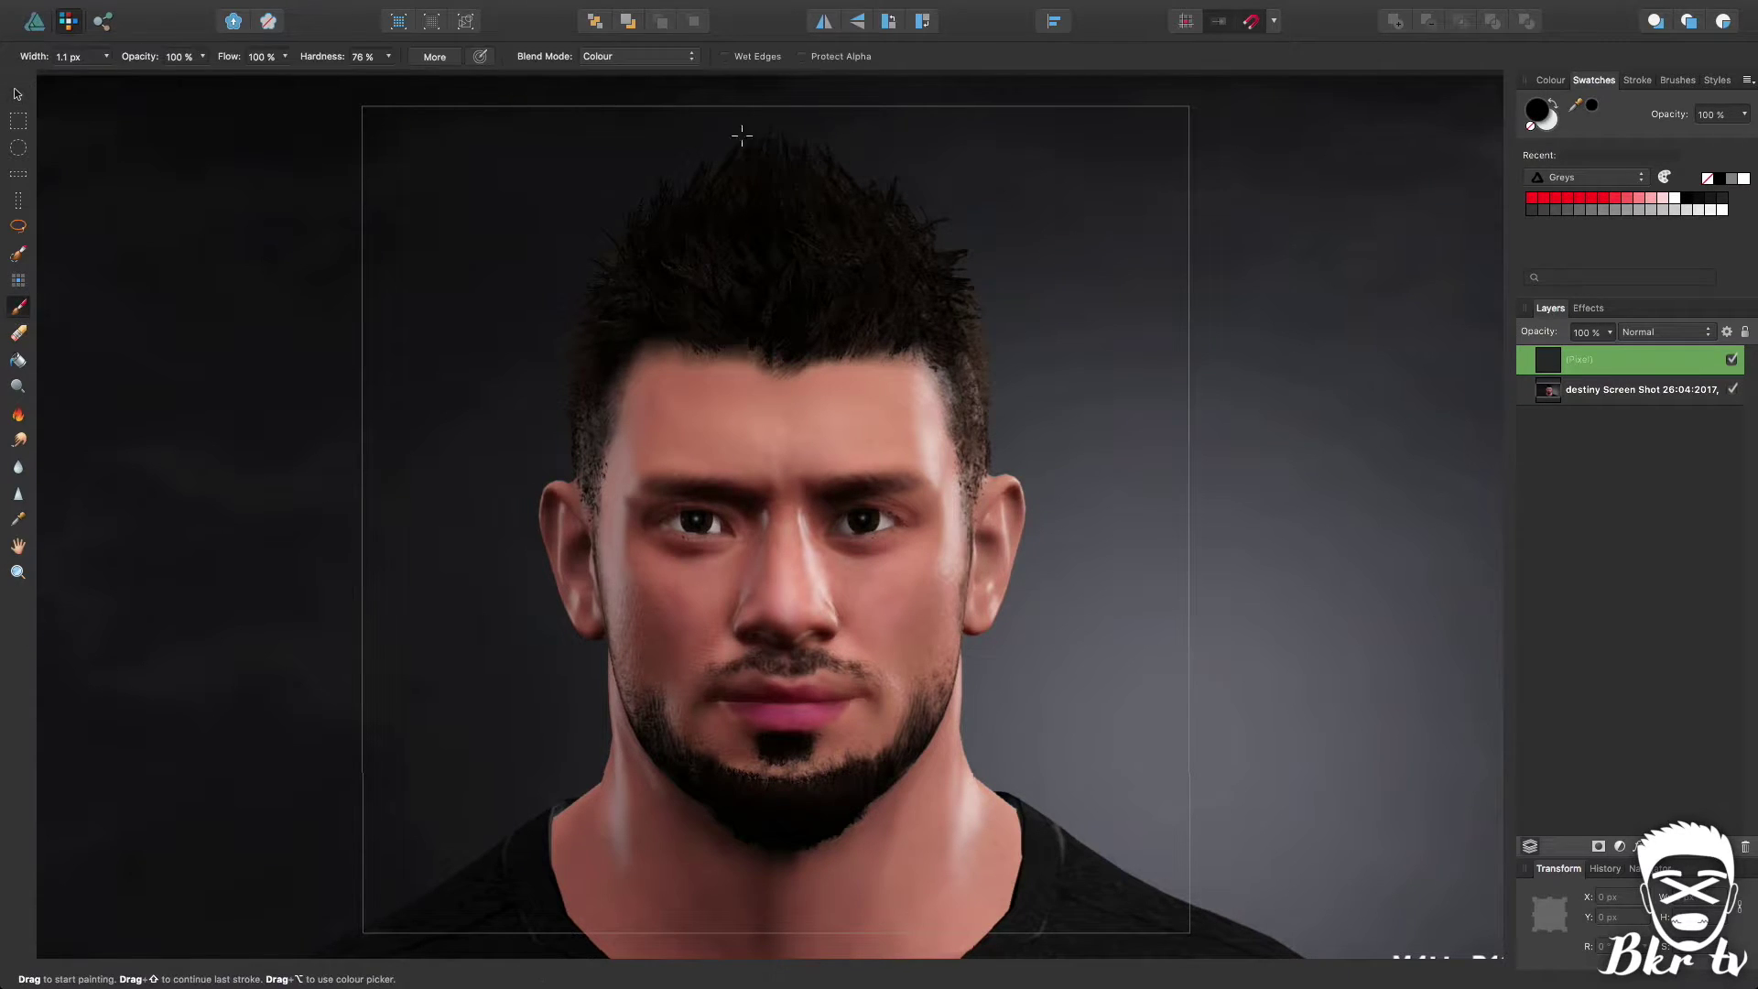
left_click(1546, 124)
key("bracketright")
key("bracketright")
key("bracketright")
key("bracketright")
key("bracketright")
key("bracketright")
key("bracketright")
key("bracketright")
key("bracketright")
key("bracketright")
key("bracketright")
key("bracketright")
key("bracketright")
key("bracketright")
key("bracketright")
key("bracketright")
key("bracketright")
left_click(388, 57)
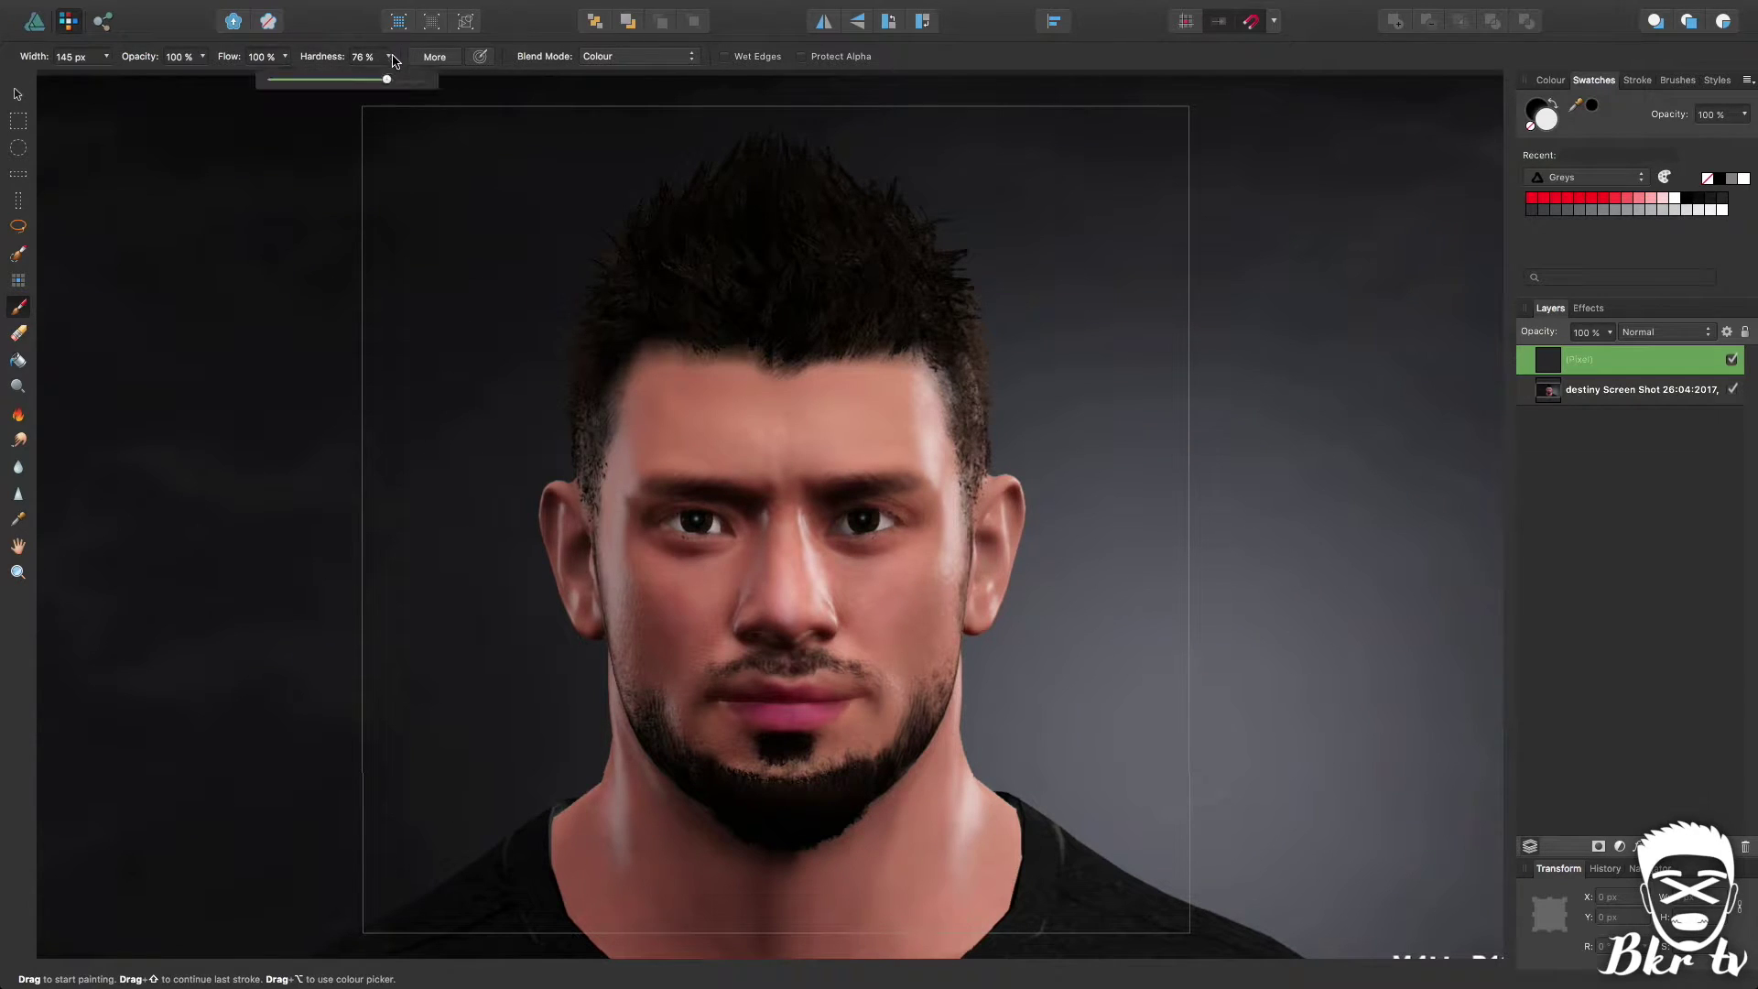
mouse_move(387, 79)
left_mouse_down()
mouse_move(402, 80)
mouse_move(369, 84)
mouse_move(408, 88)
mouse_move(388, 80)
left_mouse_up()
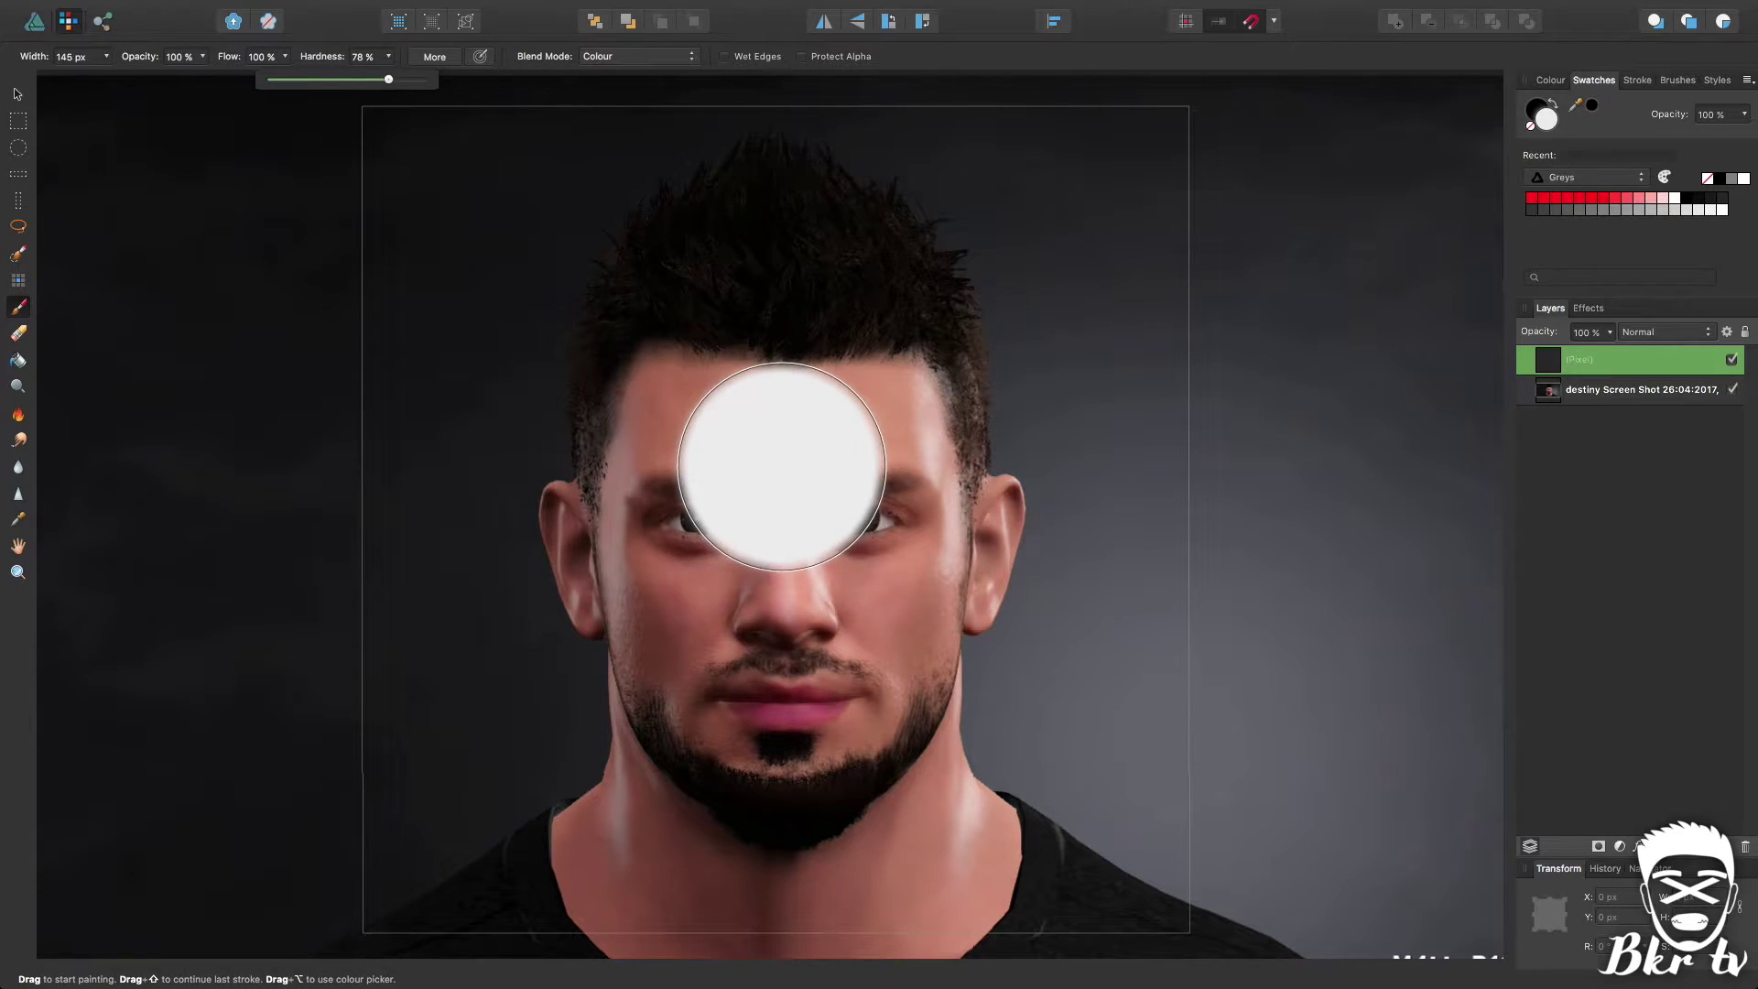
Paint a soft white shape over the whole face, undoing a stray stroke.
mouse_move(757, 460)
left_mouse_down()
mouse_move(711, 439)
mouse_move(691, 463)
mouse_move(744, 740)
mouse_move(819, 687)
mouse_move(868, 533)
mouse_move(847, 436)
mouse_move(808, 420)
mouse_move(741, 449)
mouse_move(677, 430)
left_mouse_up()
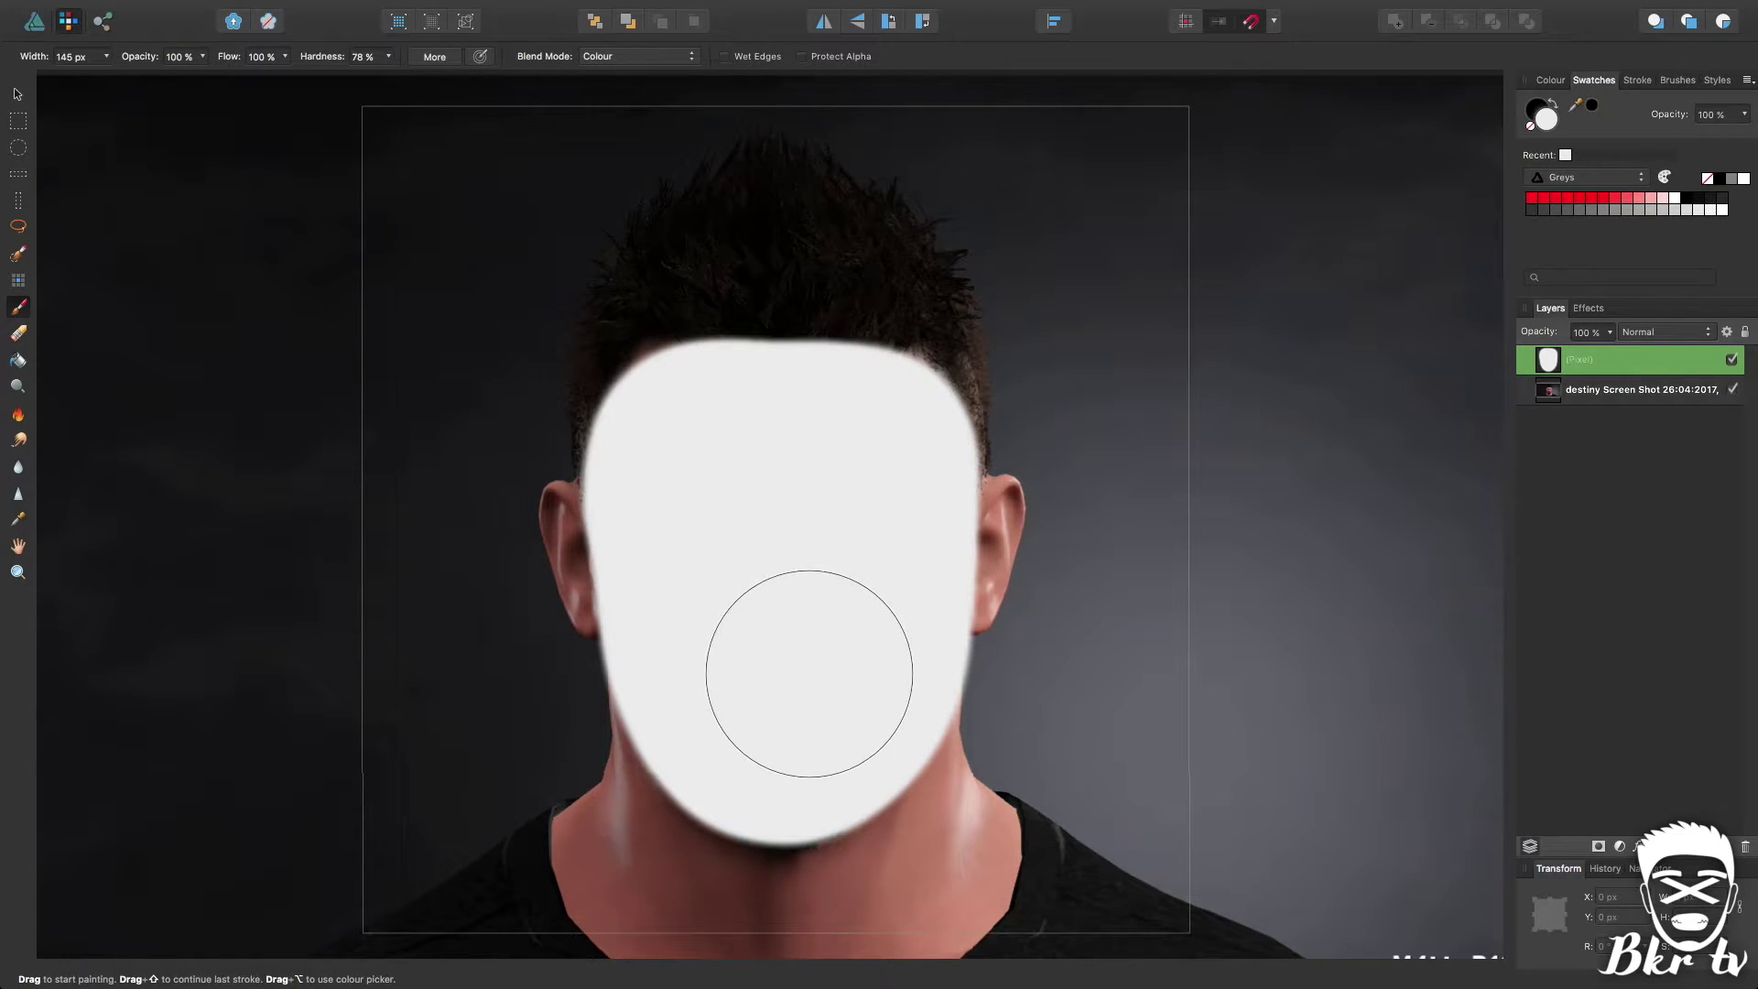
mouse_move(811, 674)
left_mouse_down()
mouse_move(969, 635)
mouse_move(953, 530)
left_mouse_up()
key("super+z")
left_click(16, 102)
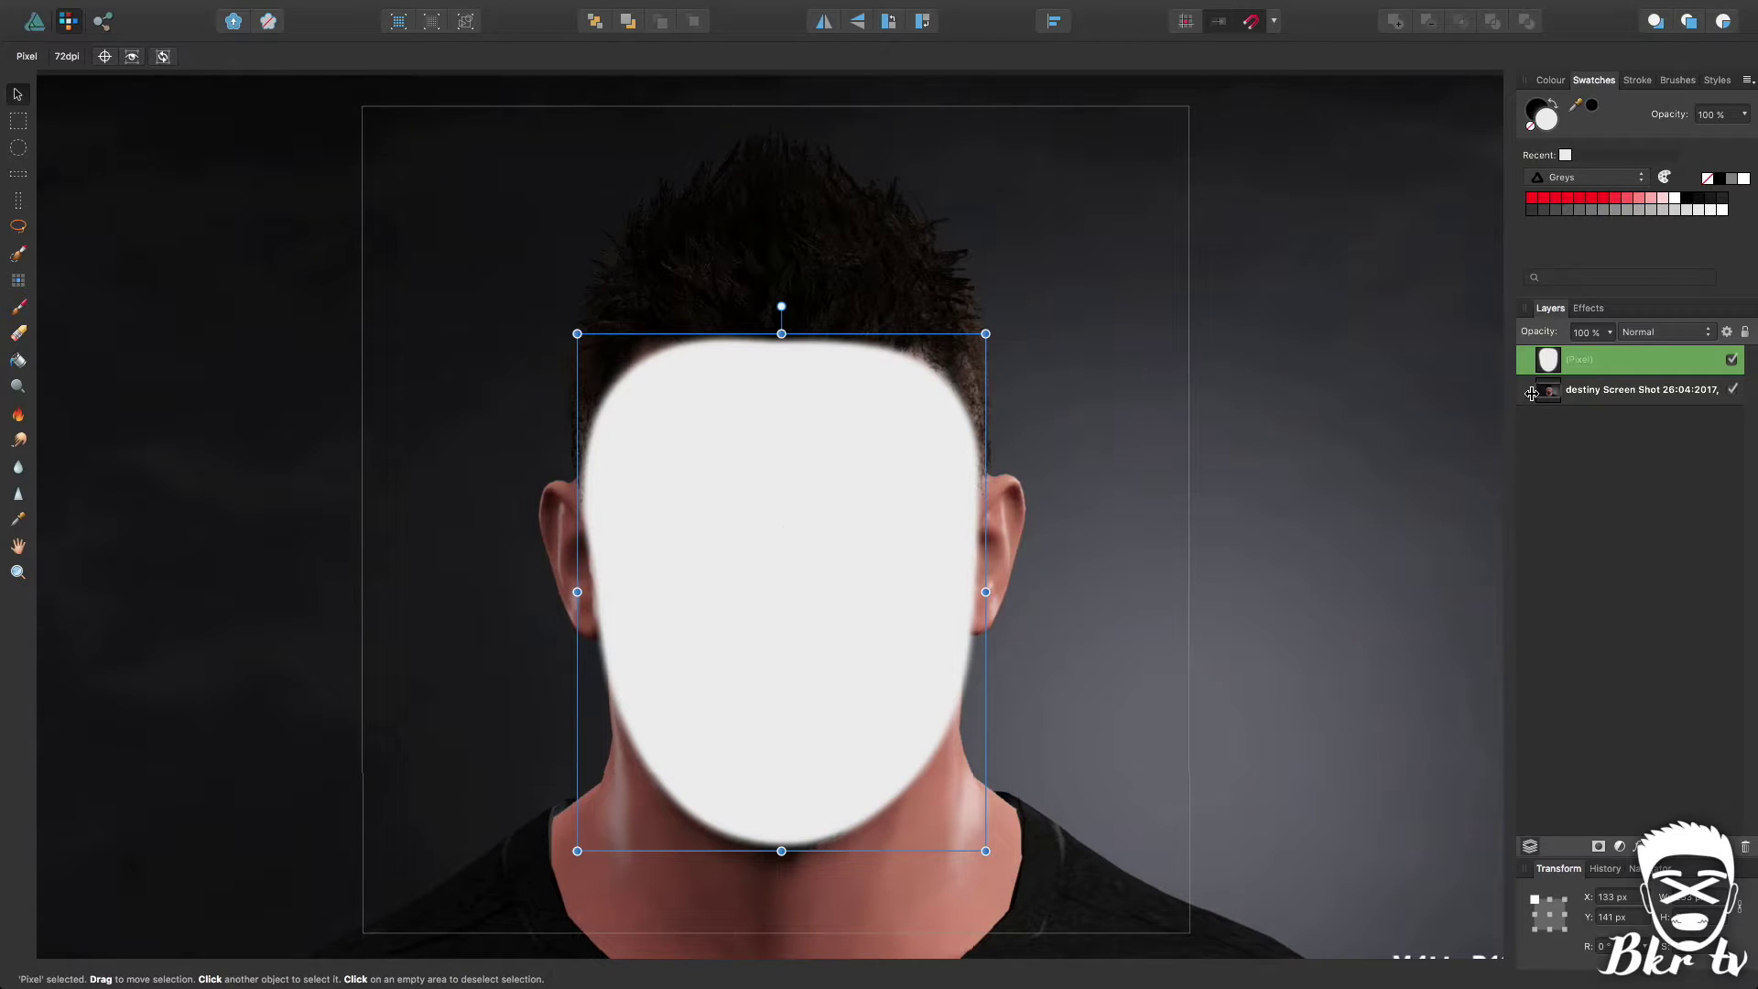
Hide the white mask, add a new pixel layer, and set a black 39.5 px brush.
left_click(1730, 359)
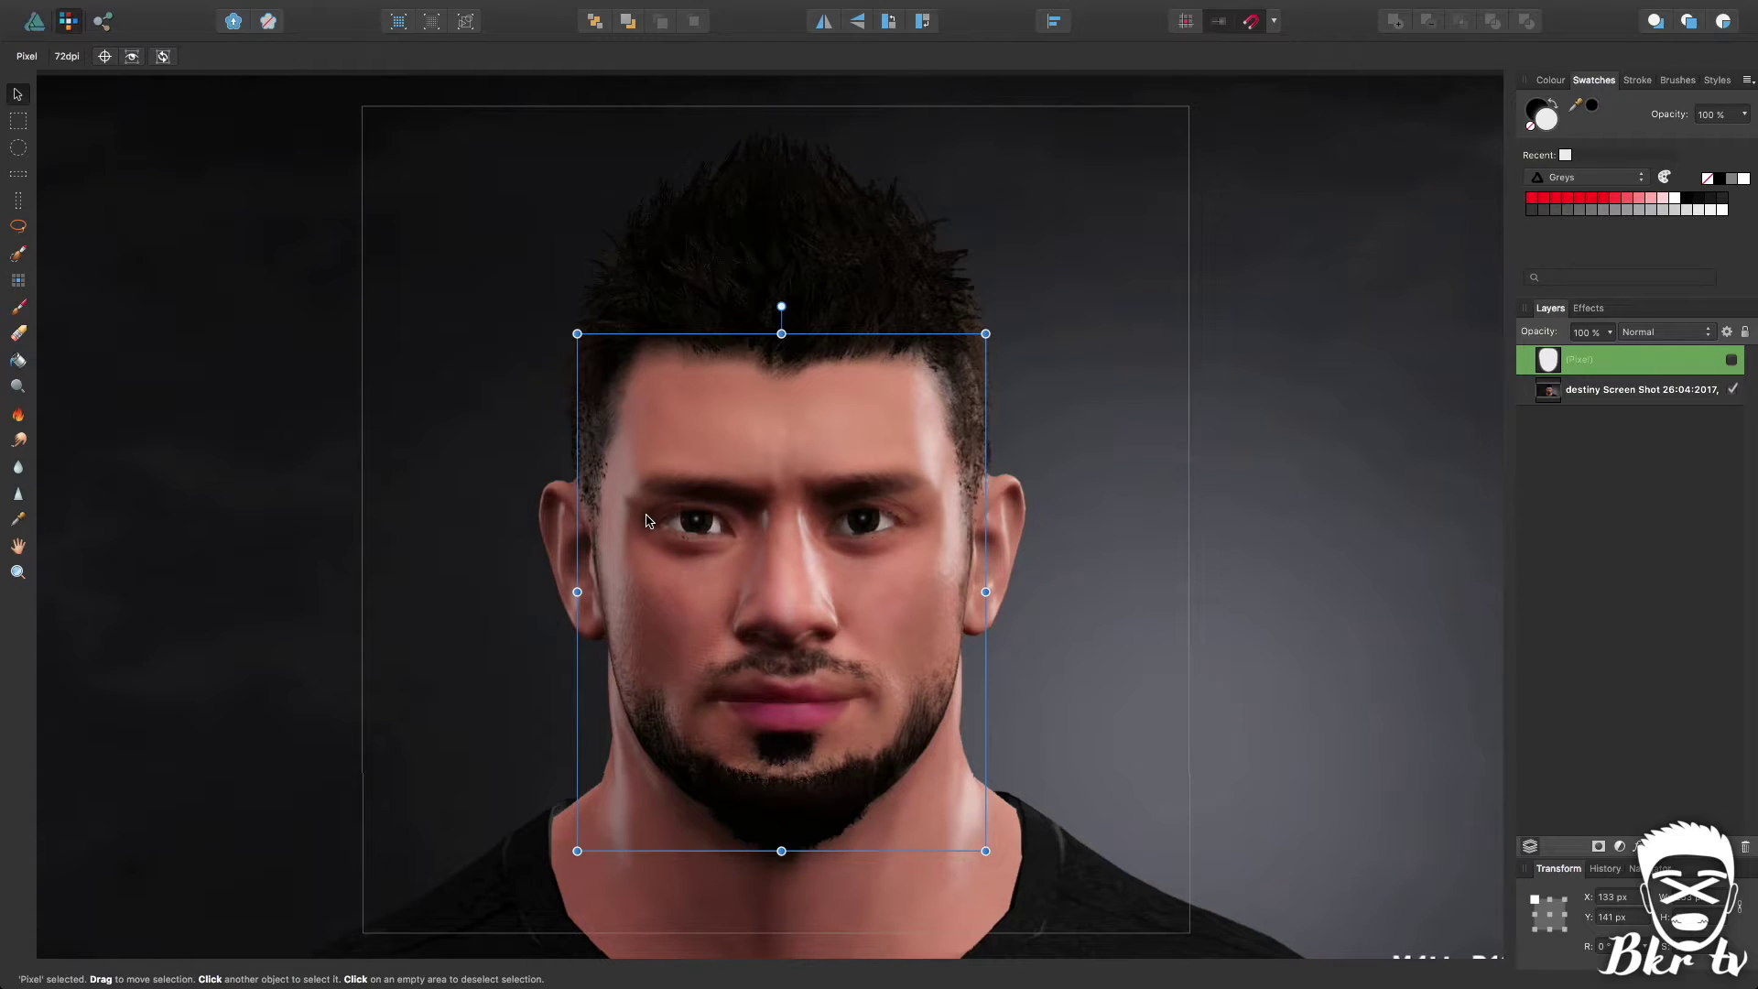
left_click(19, 306)
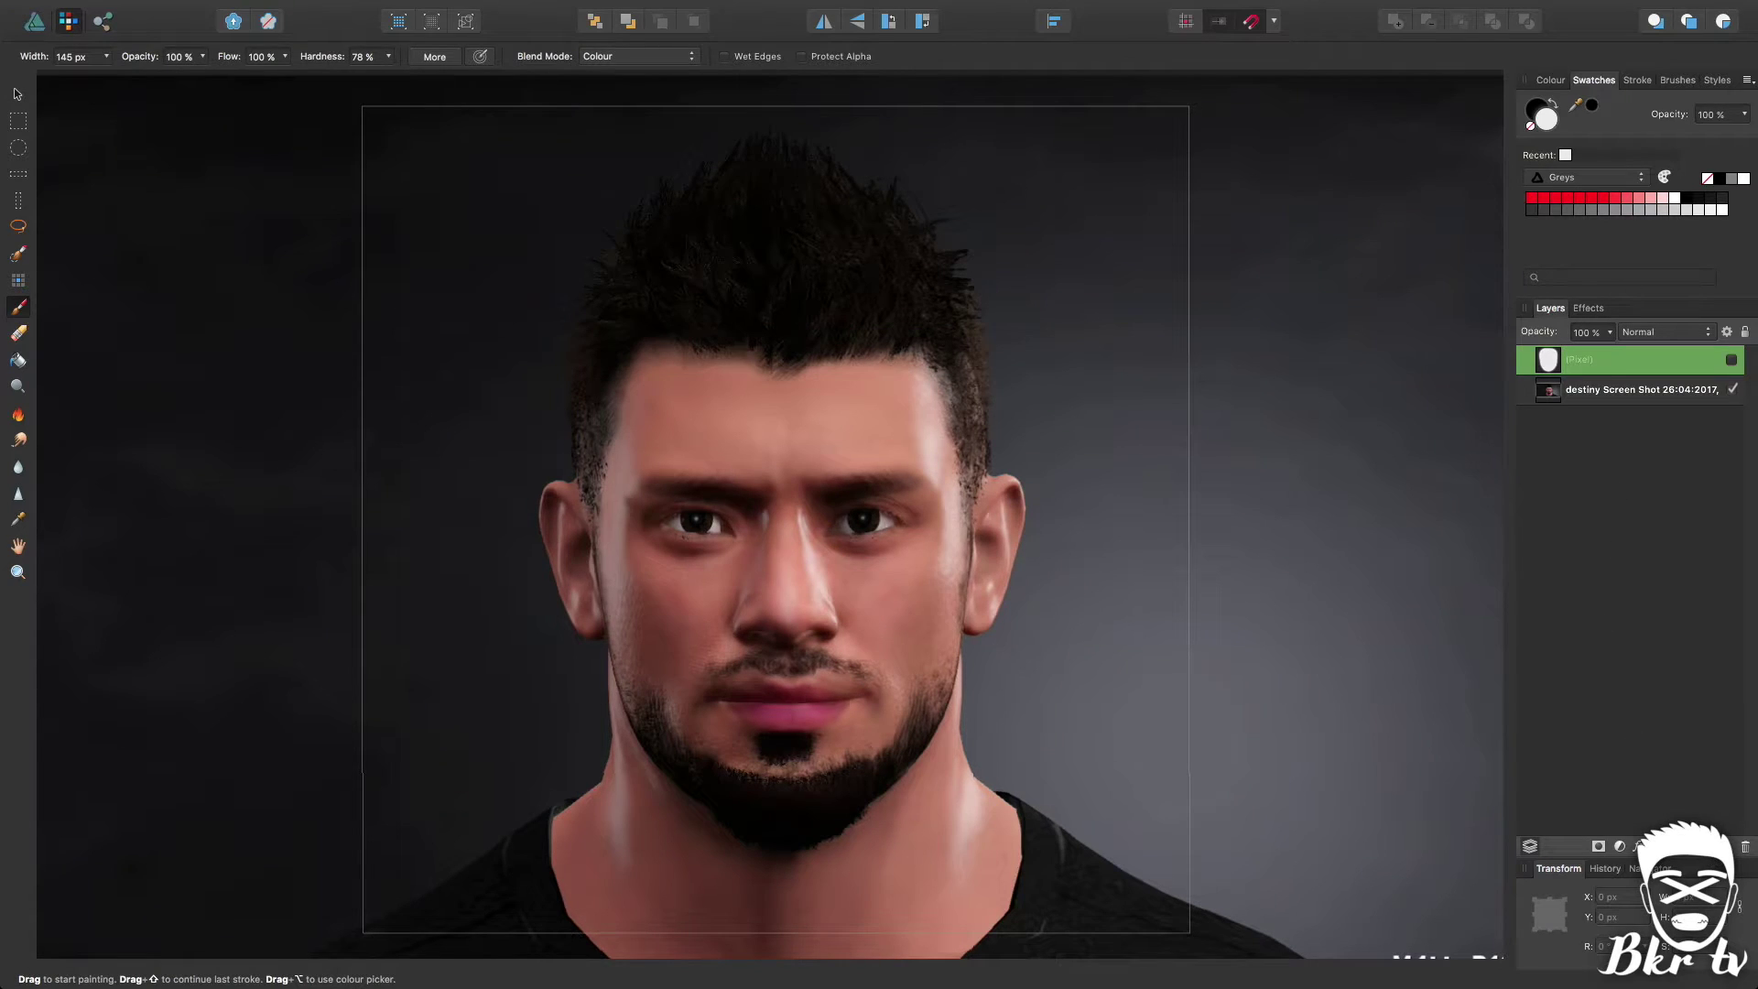
left_click(1724, 845)
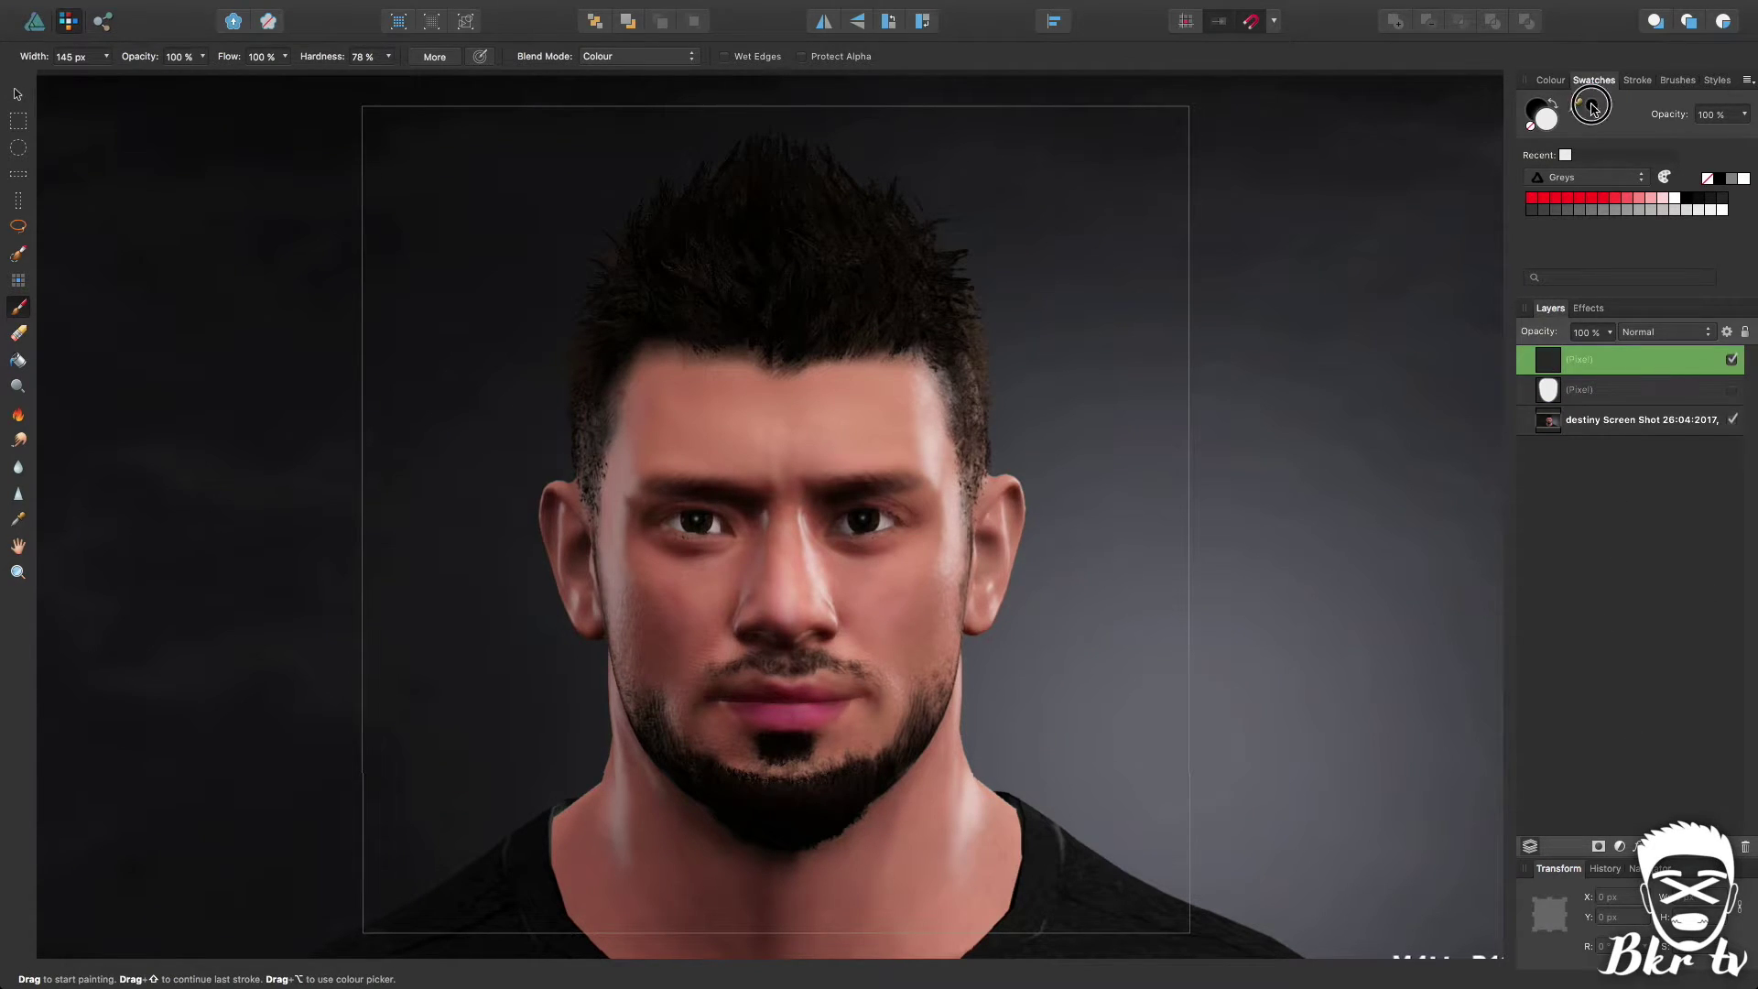
left_click(1593, 104)
left_click(601, 543)
key("super+z")
left_click(674, 518)
key("bracketleft")
key("bracketleft")
key("bracketleft")
key("bracketleft")
key("bracketleft")
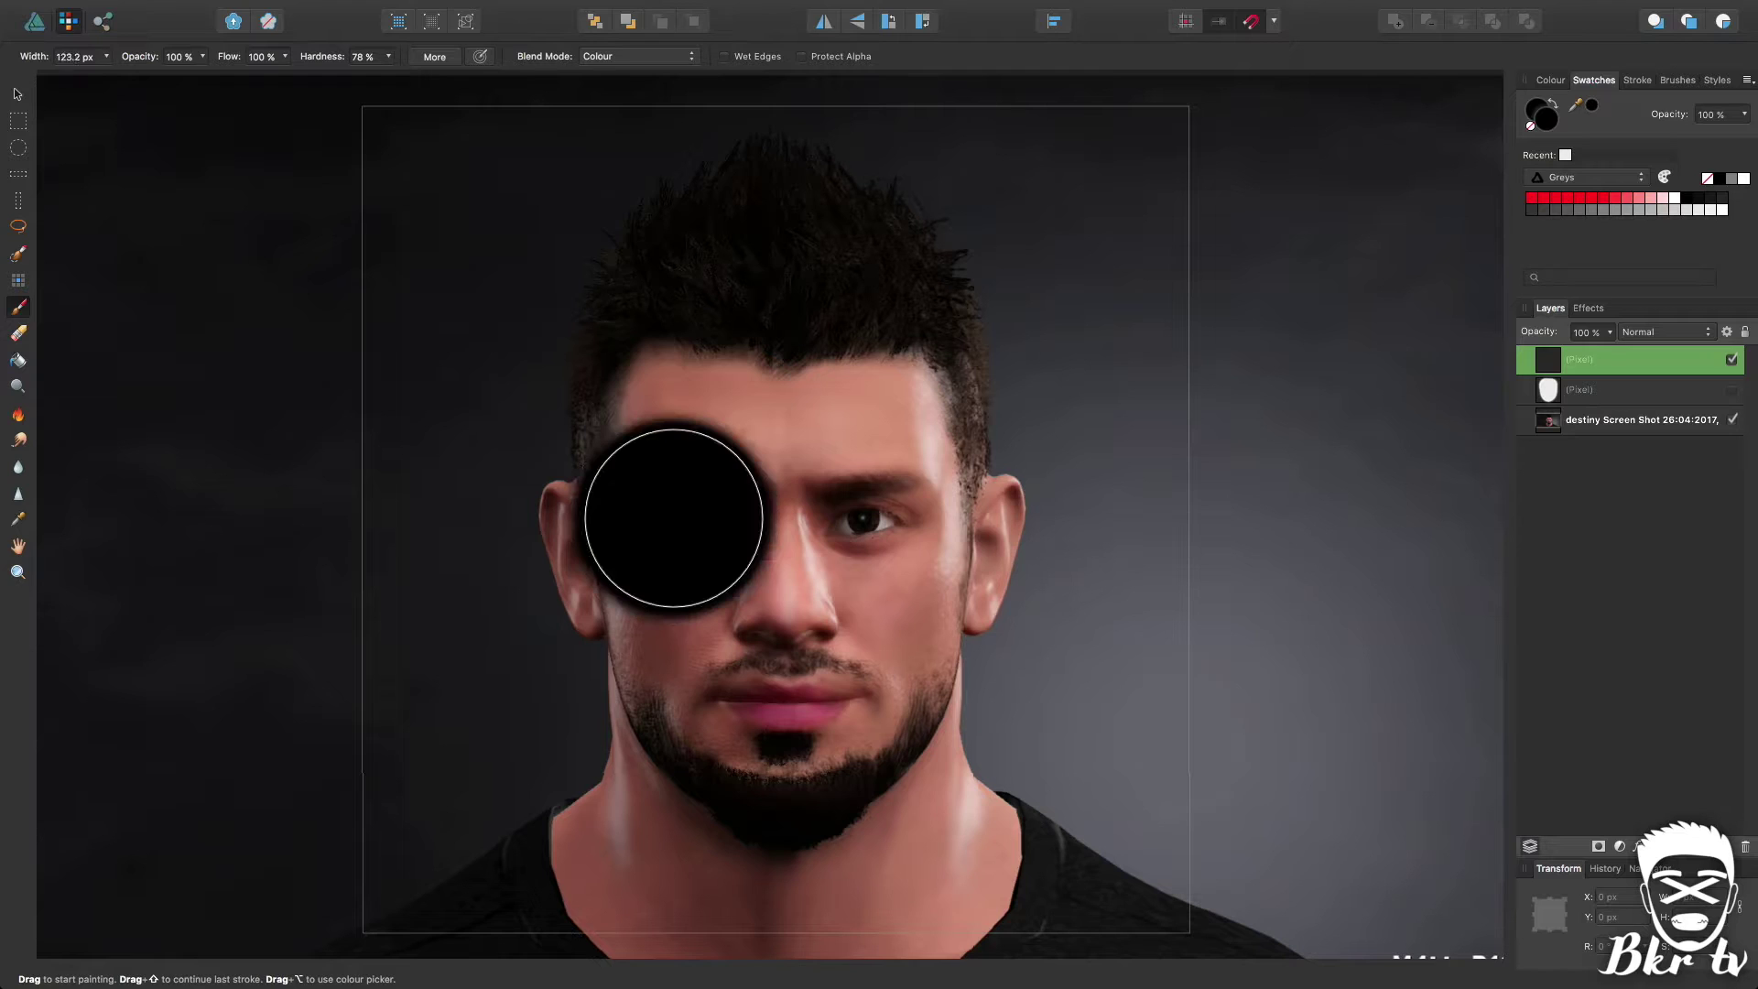
Paint black slots over both eyes and across the mouth, then show the mask again.
key("super+z")
left_click(675, 504)
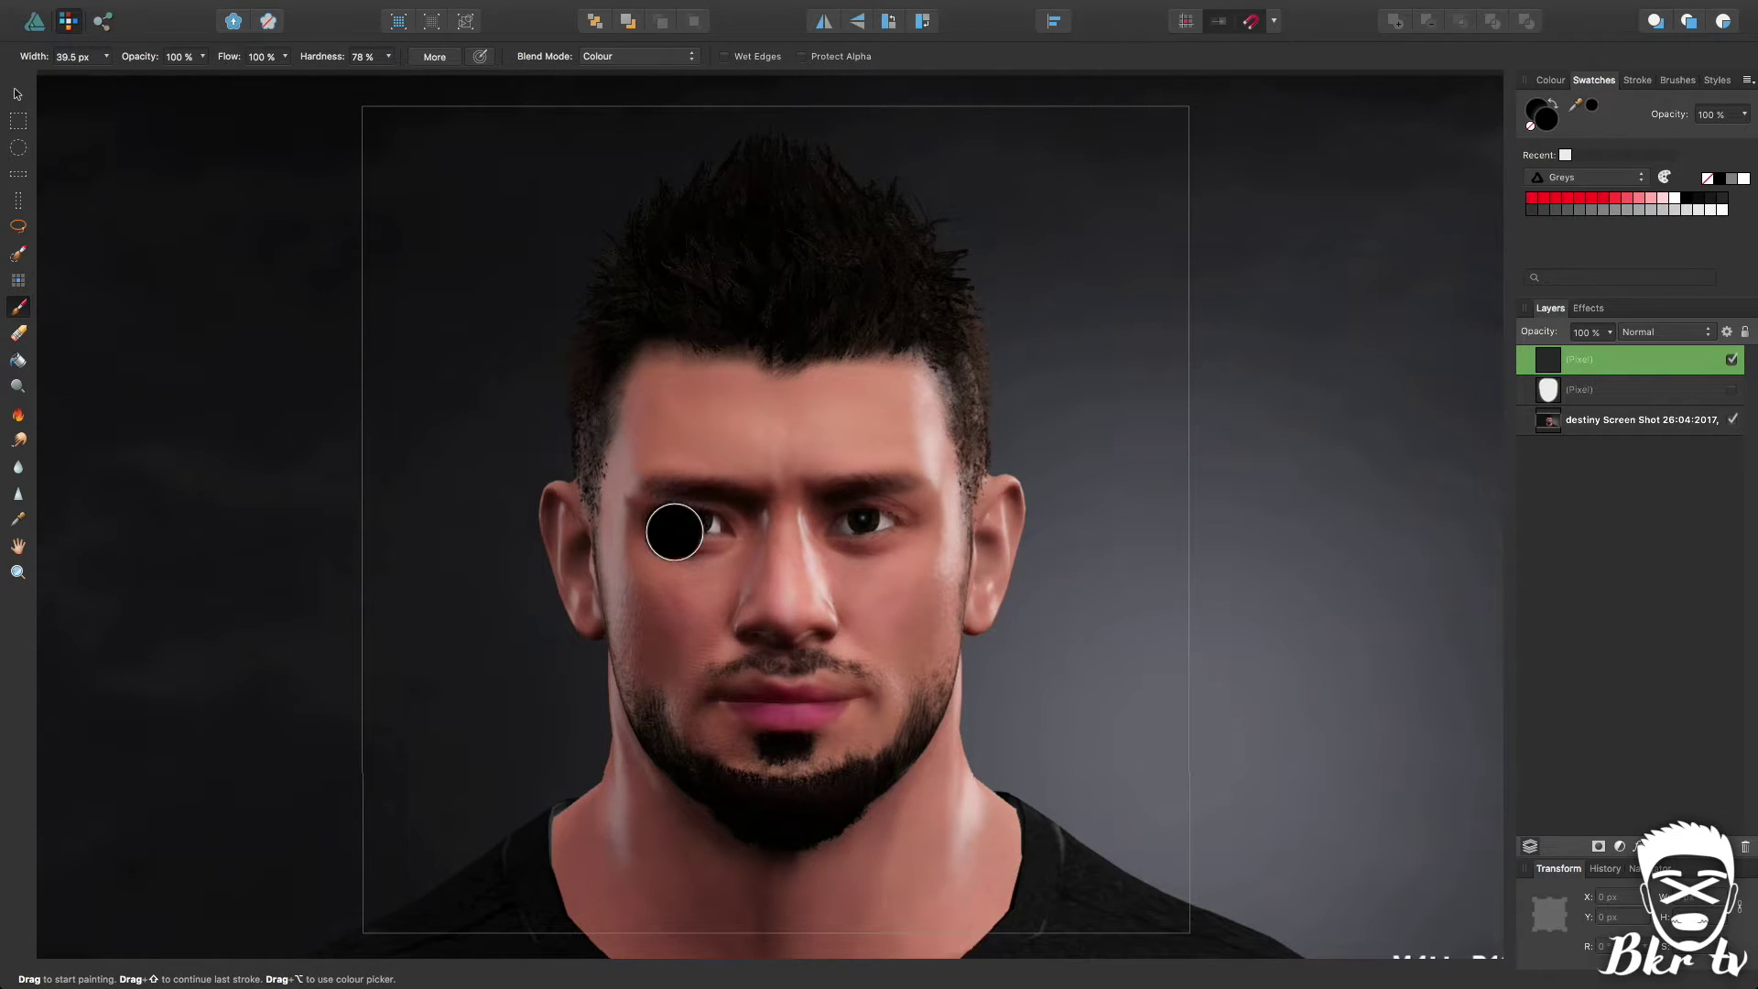
key("super+z")
left_click_drag(678, 525, 897, 529)
left_click(843, 526)
key("super+z")
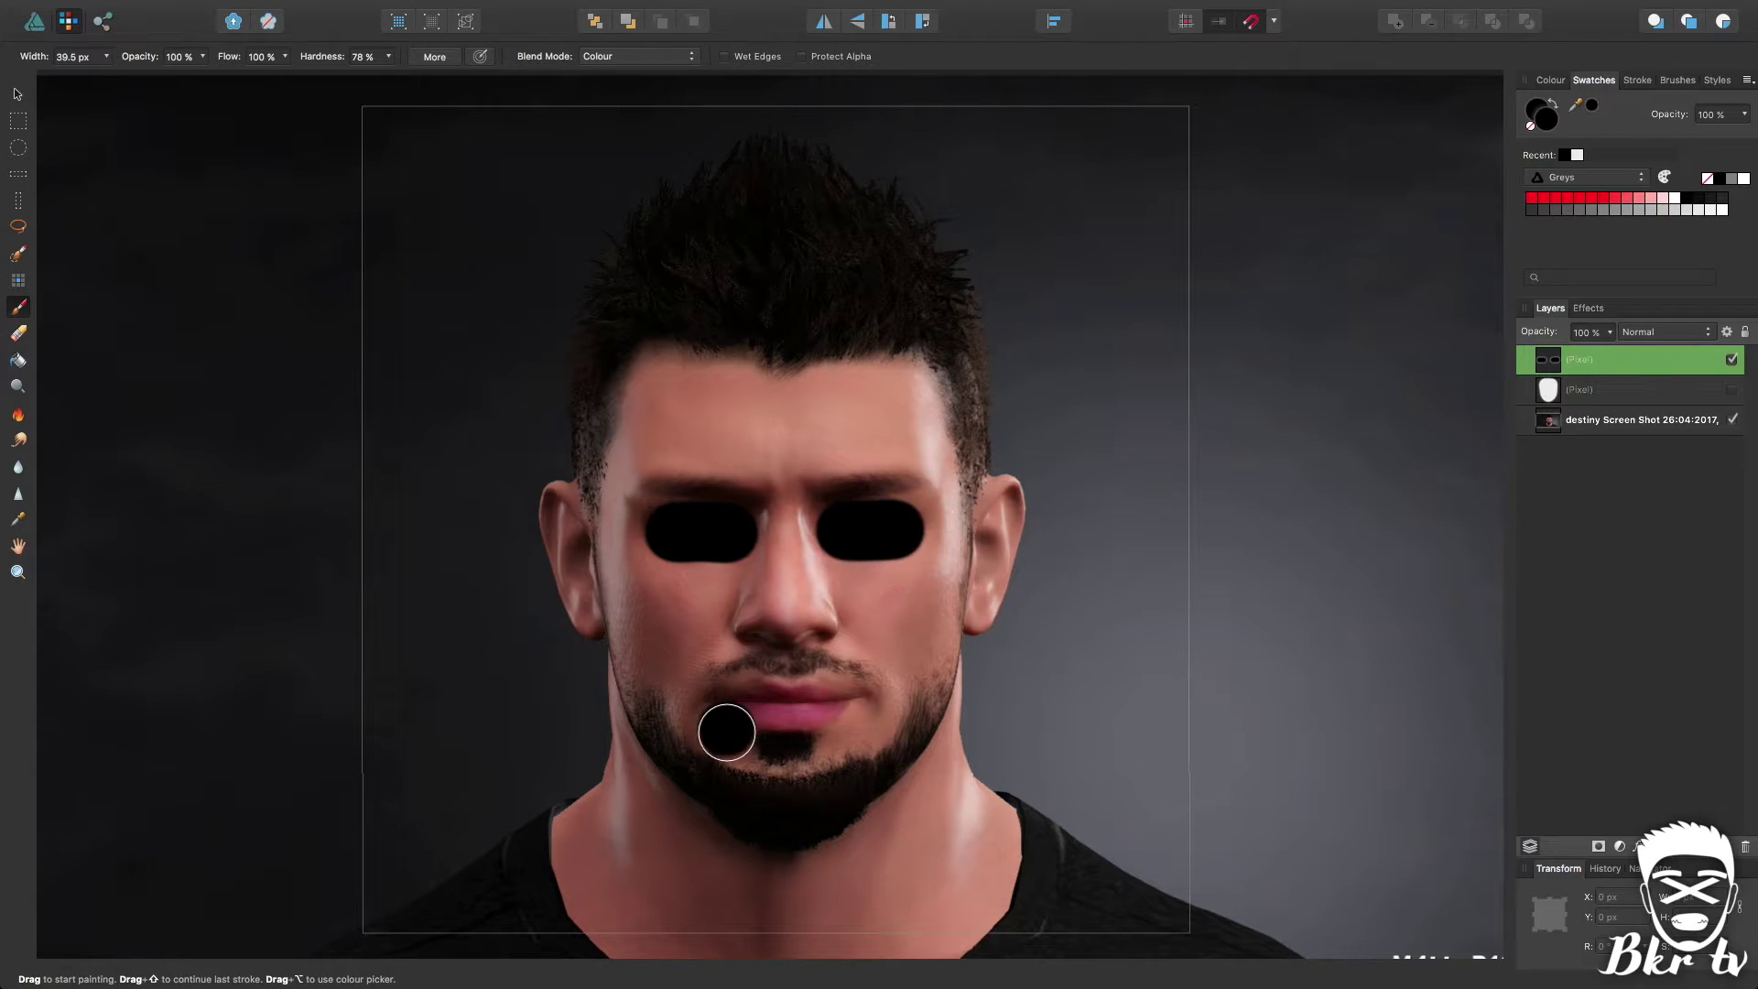
left_click_drag(732, 710, 824, 698)
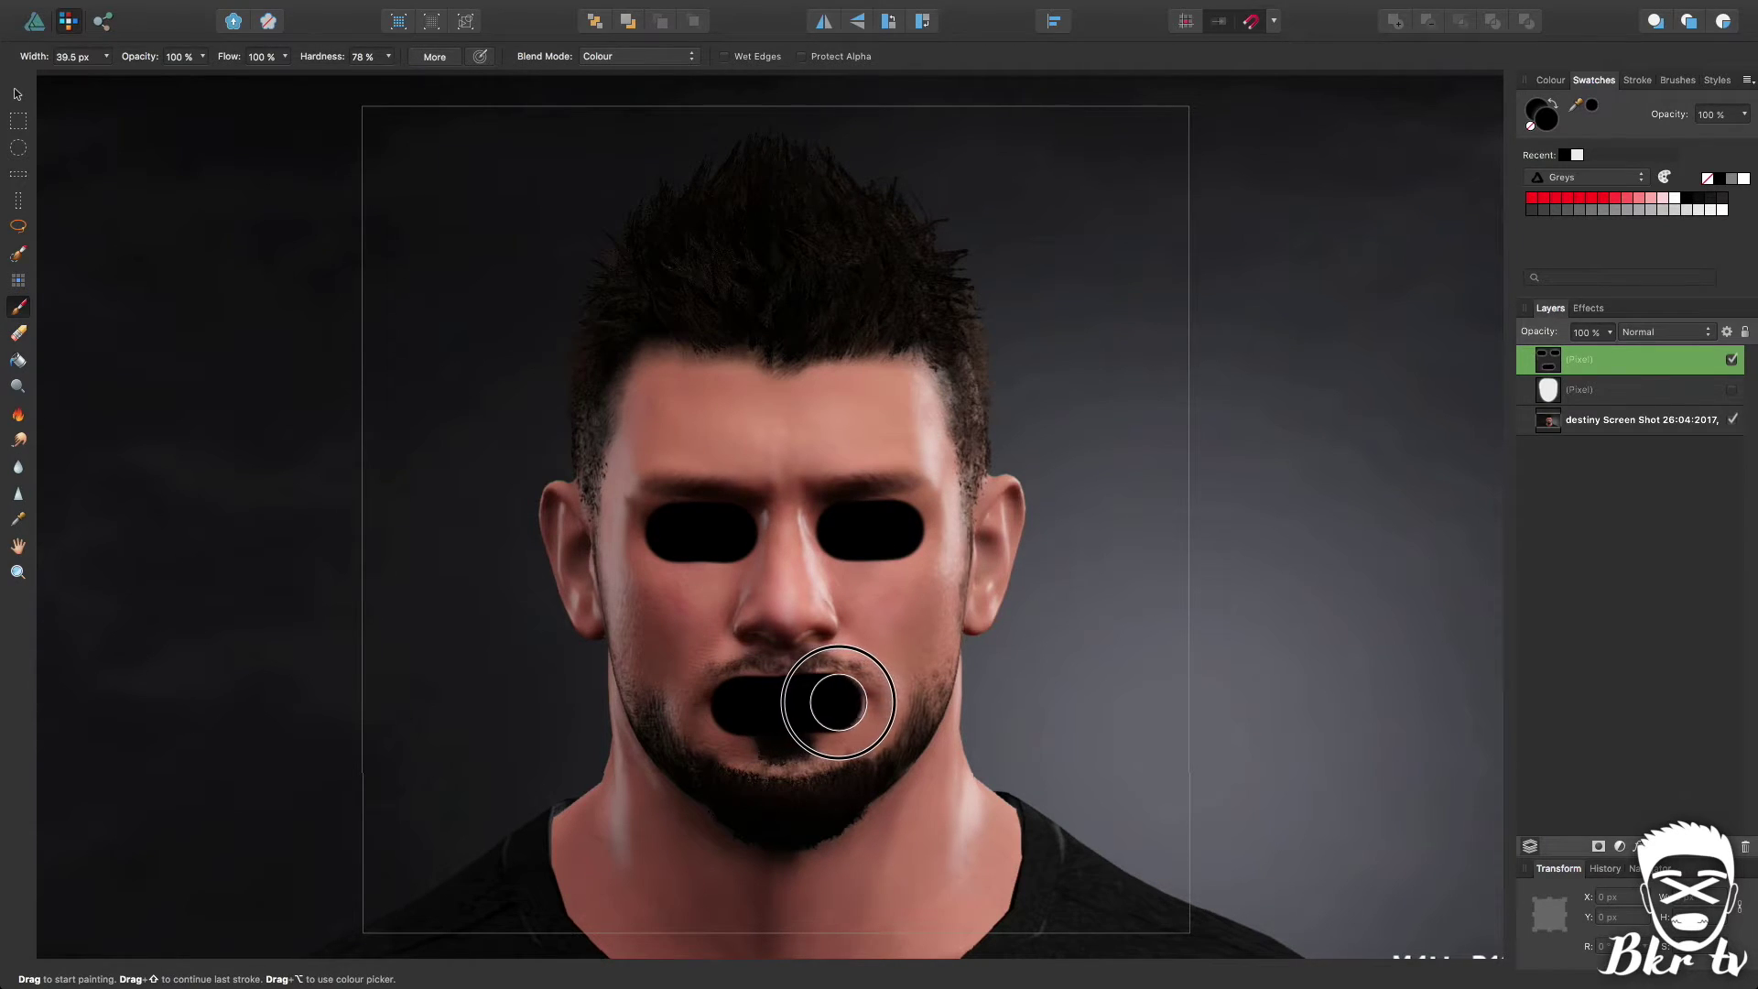
left_click(1731, 389)
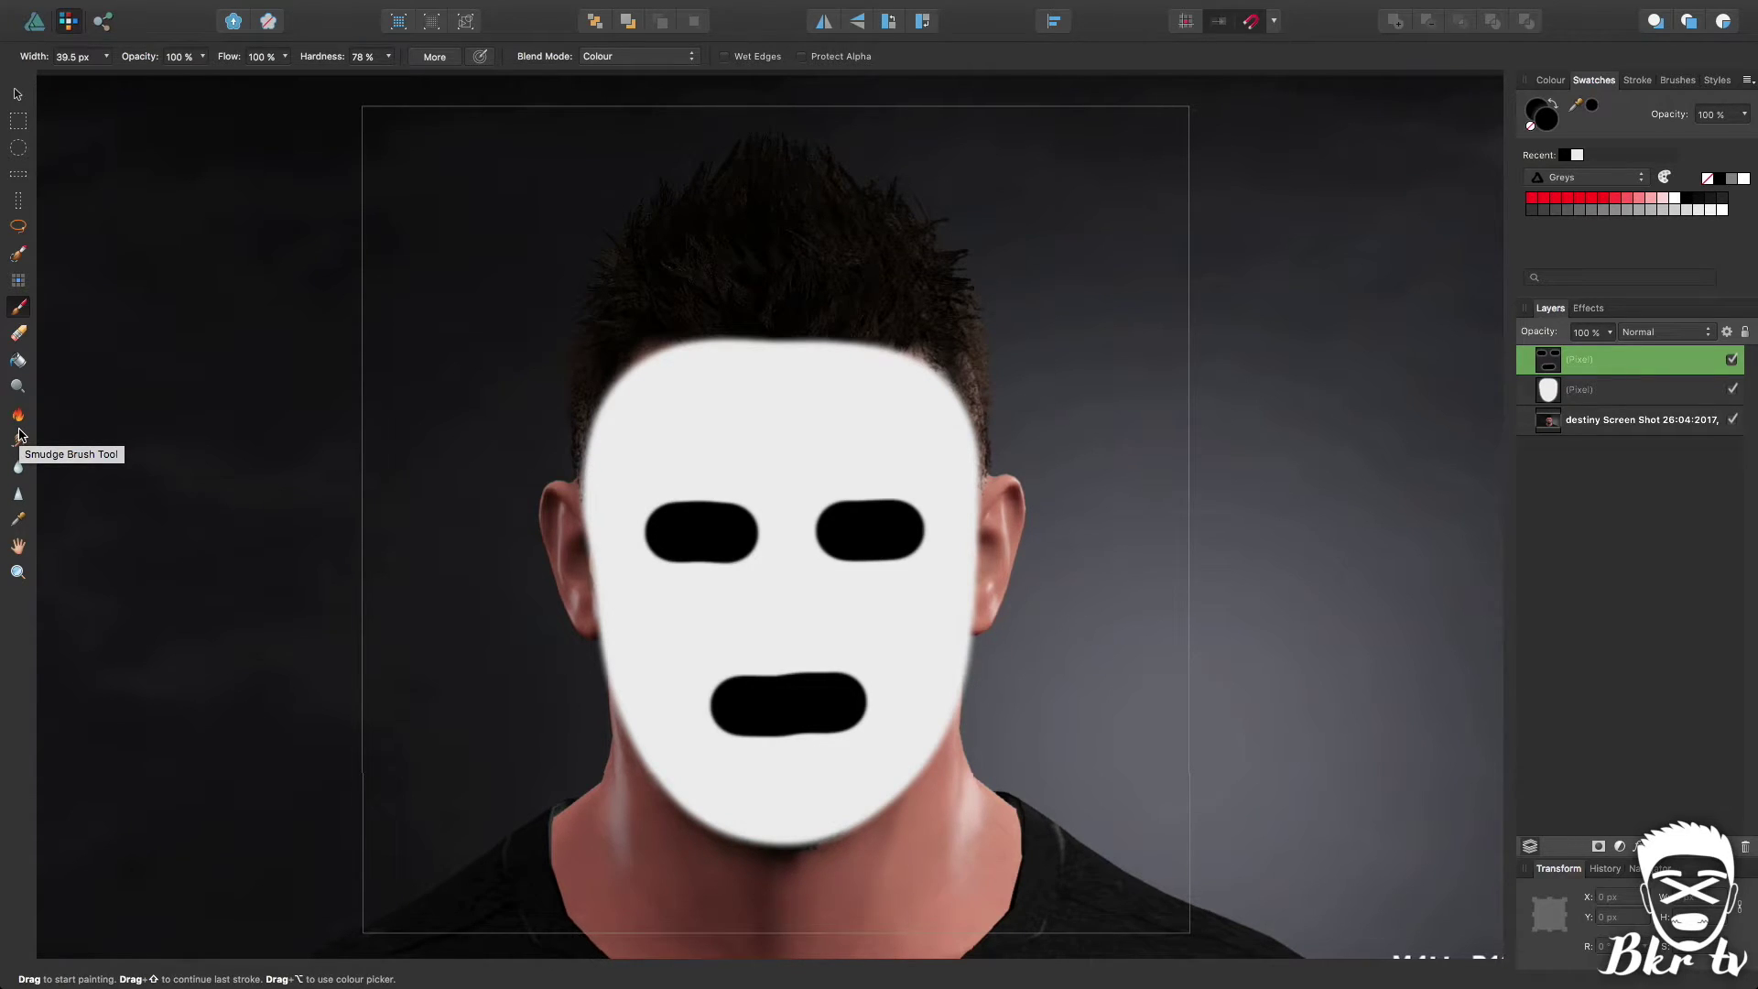
Select the Smudge Brush, lower its flow, and raise its strength to 80%.
left_click(18, 438)
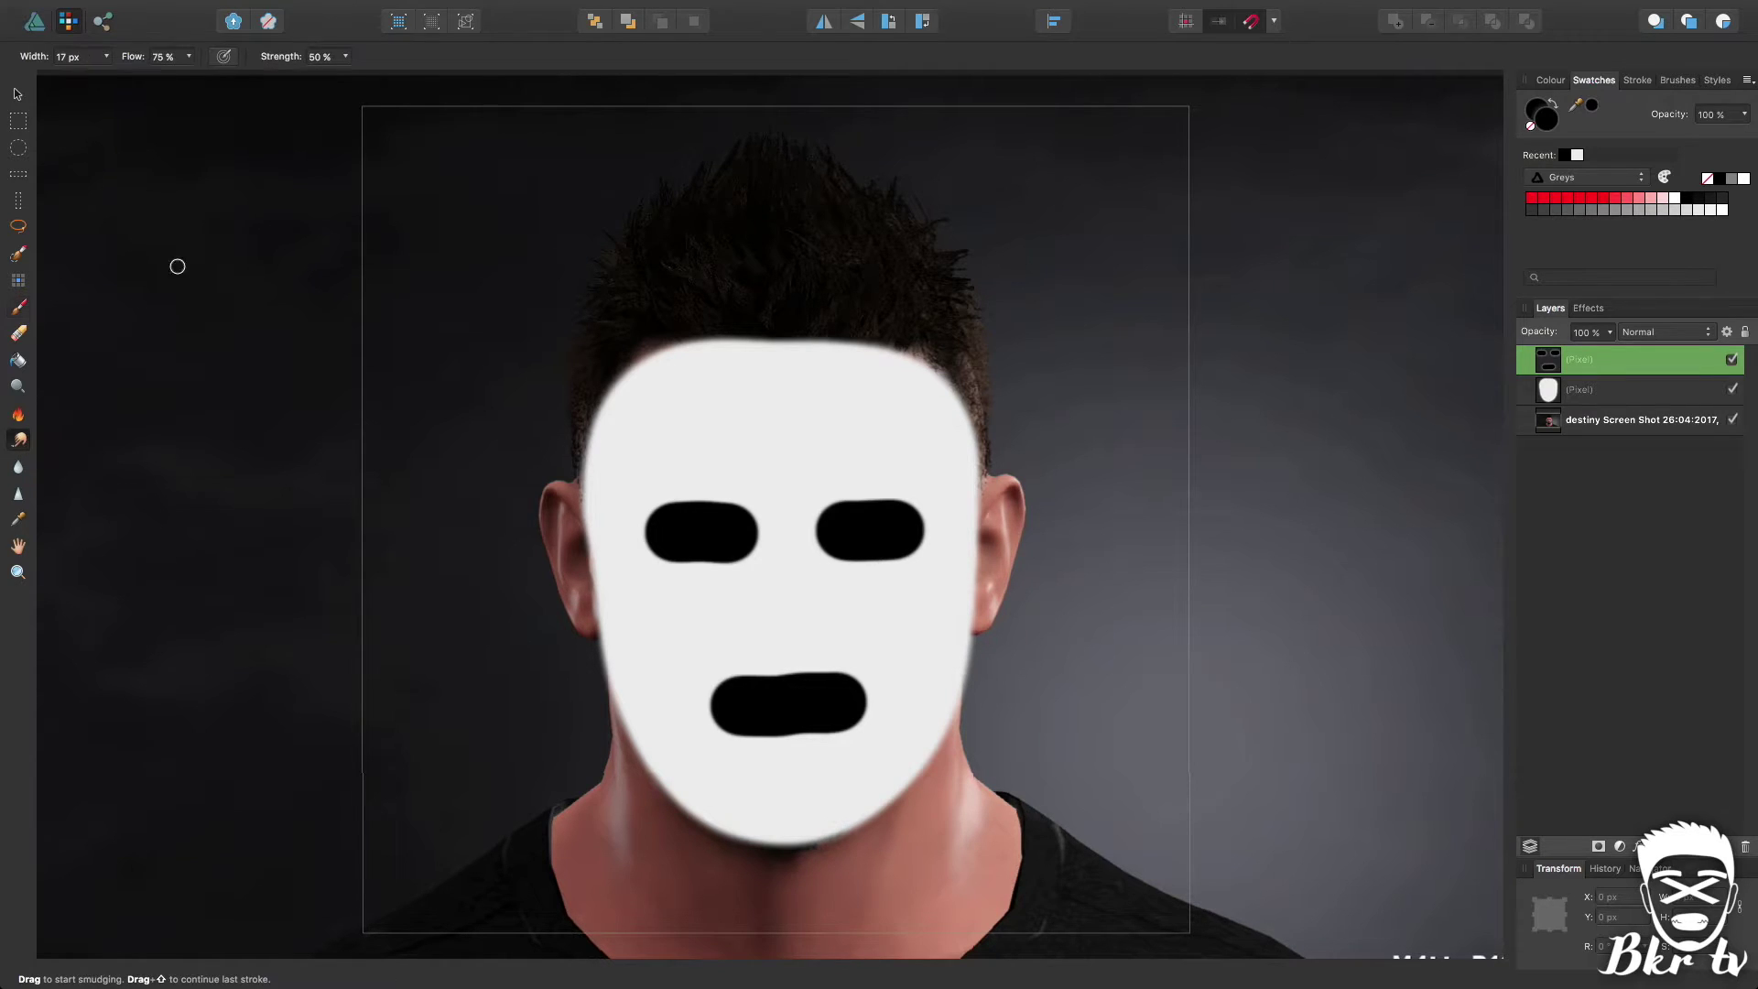
left_click(190, 56)
mouse_move(189, 81)
left_mouse_down()
mouse_move(165, 87)
mouse_move(187, 81)
left_mouse_up()
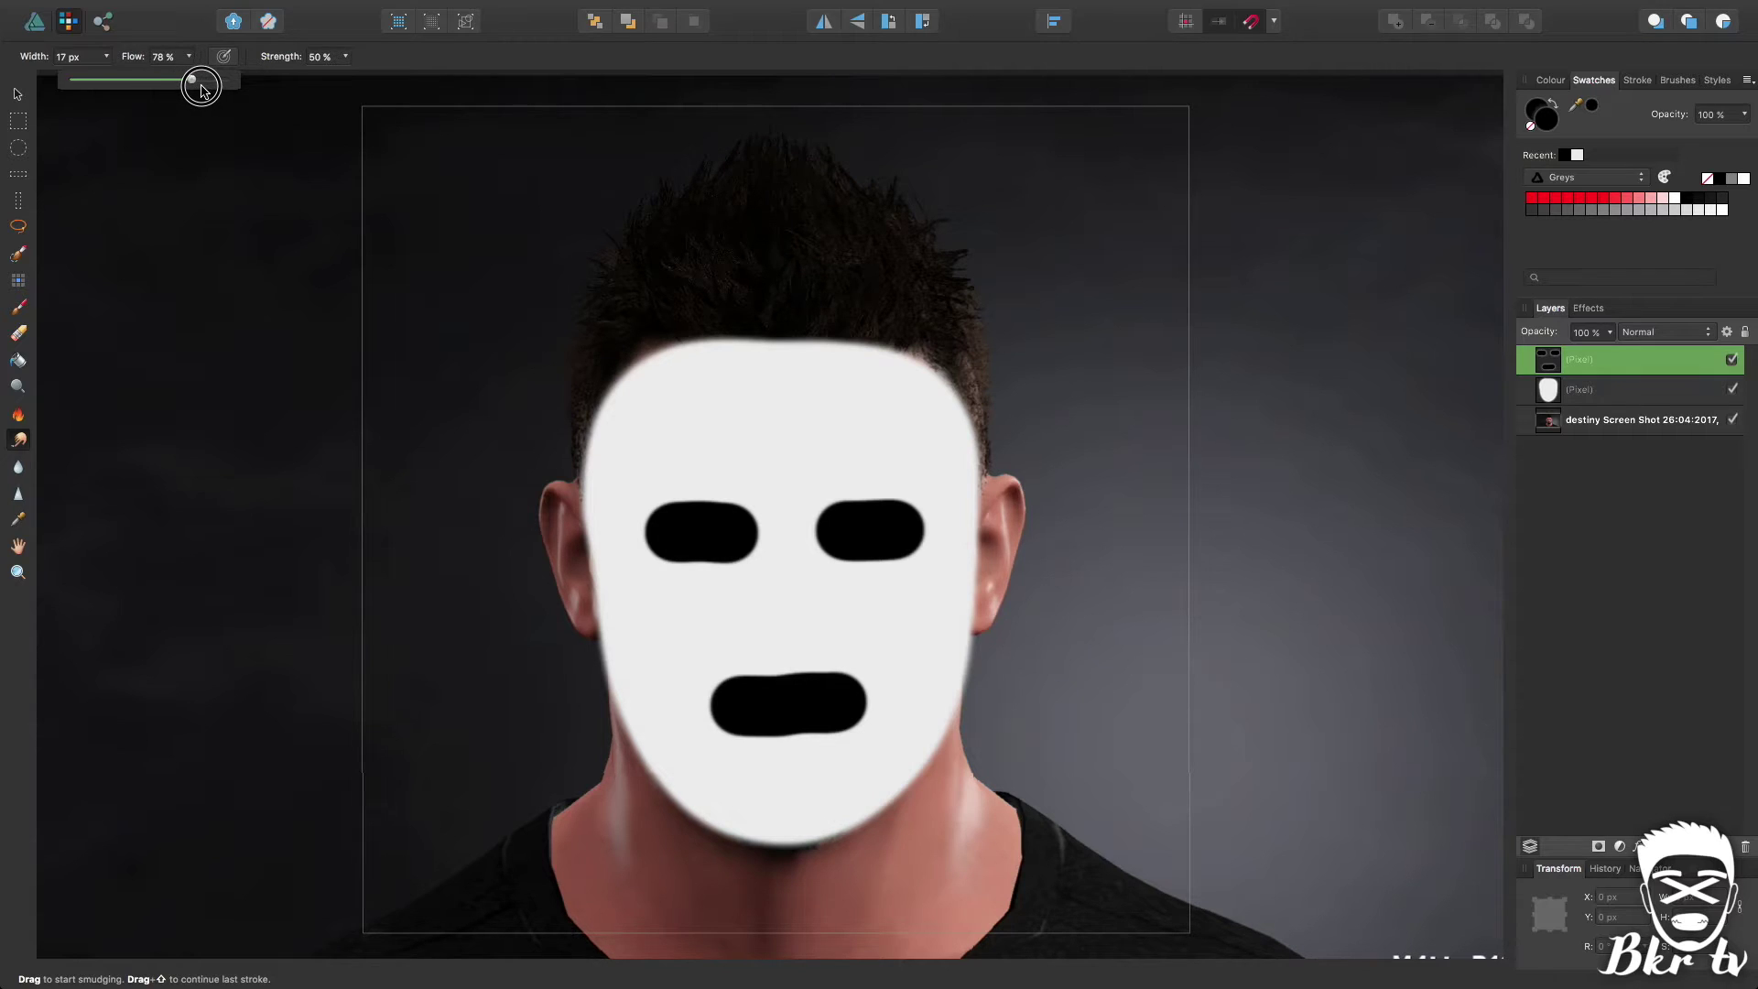
left_click(345, 58)
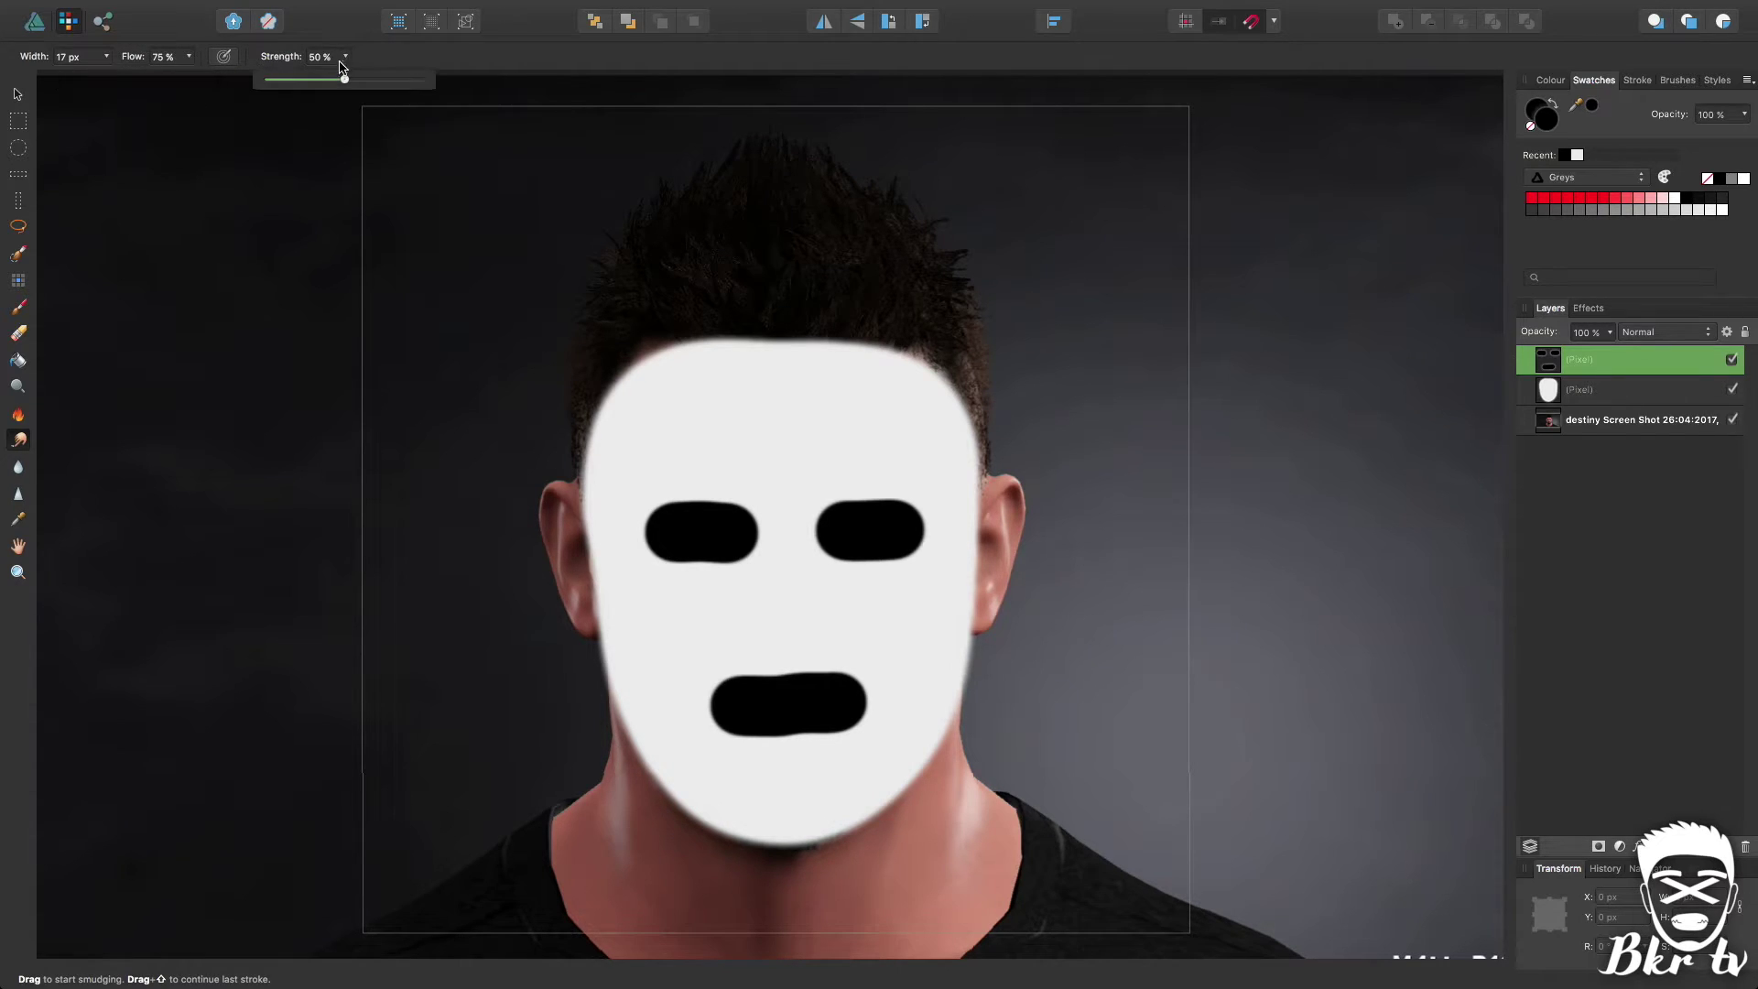
left_click_drag(347, 81, 392, 83)
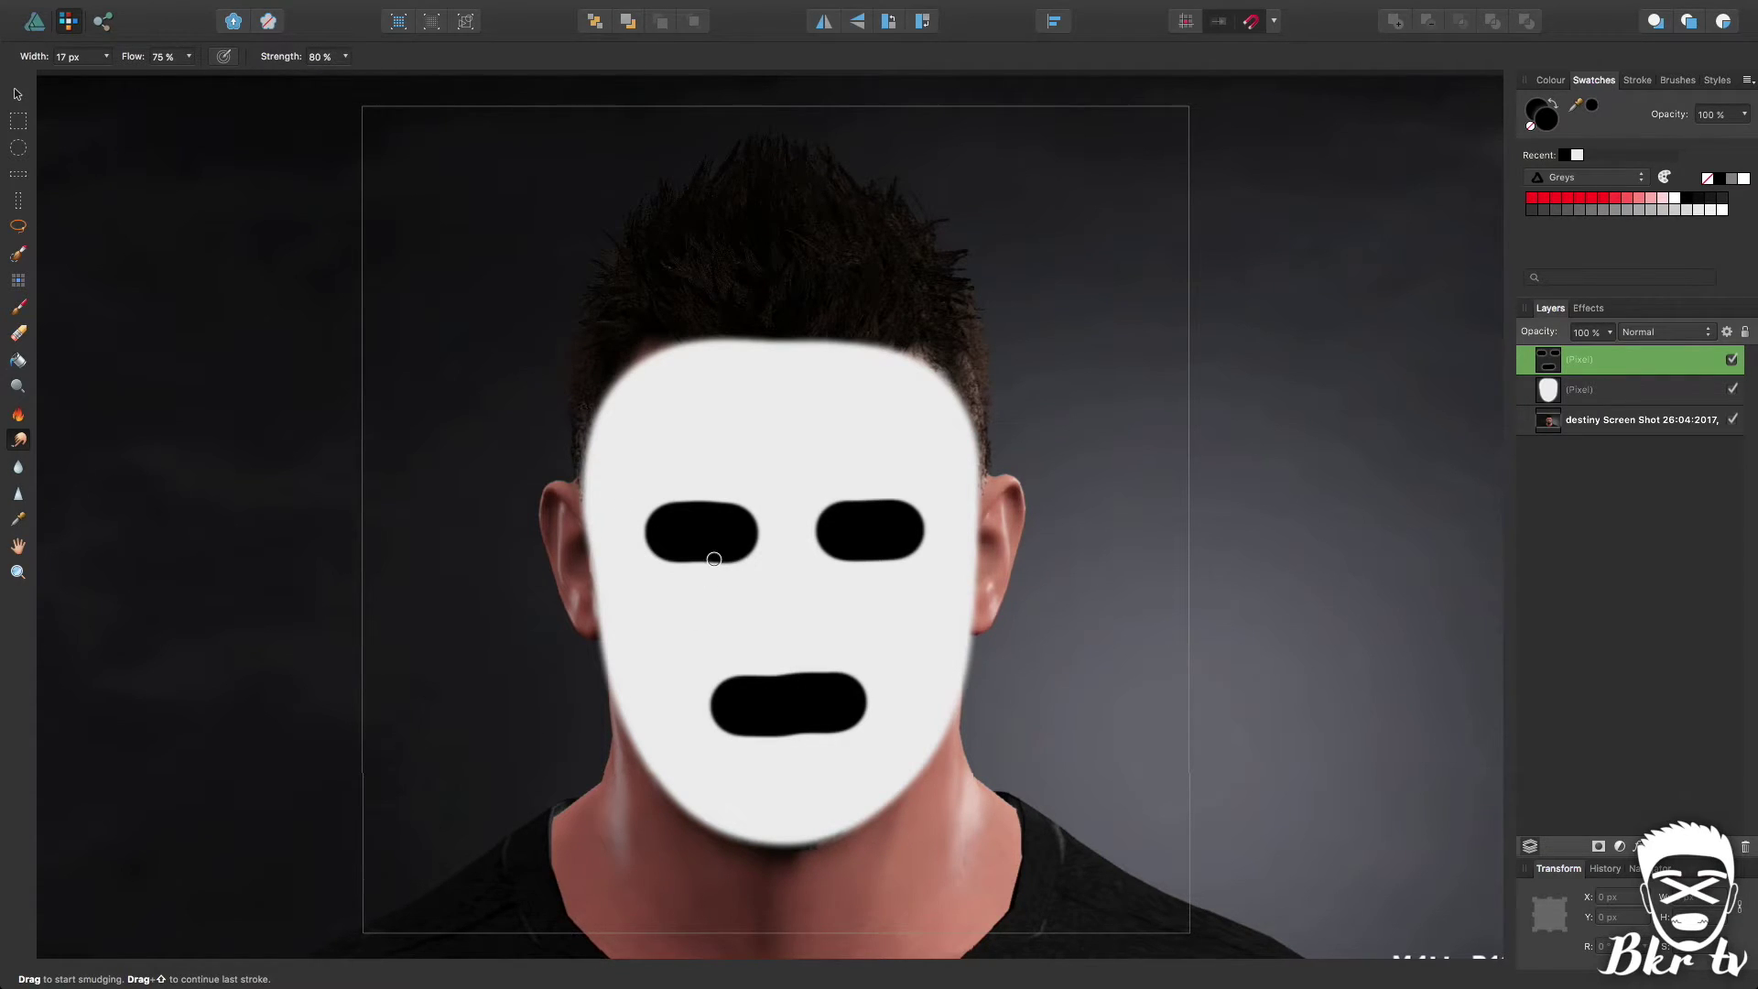
Enlarge the smudge brush to 59.9 px and drag black streaks down from both eyes.
key("bracketright")
key("bracketright")
key("bracketright")
left_click_drag(695, 533, 687, 797)
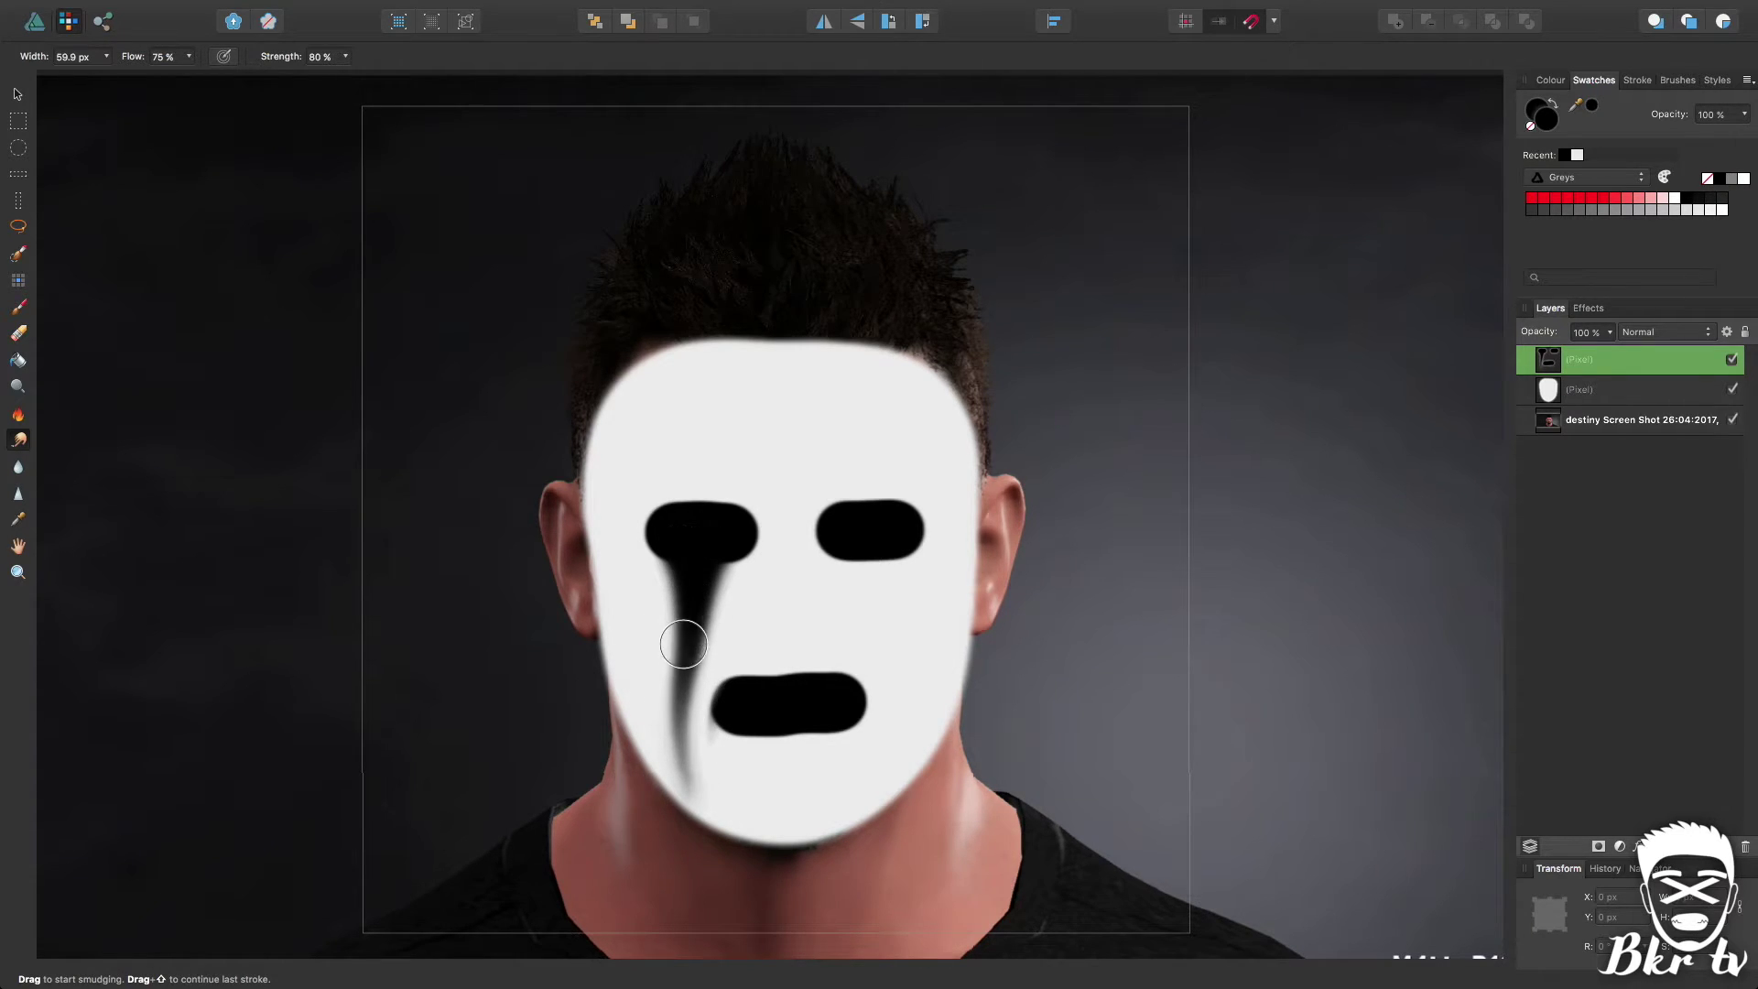
left_click_drag(683, 643, 676, 758)
left_click_drag(695, 563, 689, 779)
left_click_drag(687, 602, 675, 705)
left_click_drag(692, 545, 685, 794)
mouse_move(863, 526)
left_mouse_down()
mouse_move(897, 678)
mouse_move(872, 794)
left_mouse_up()
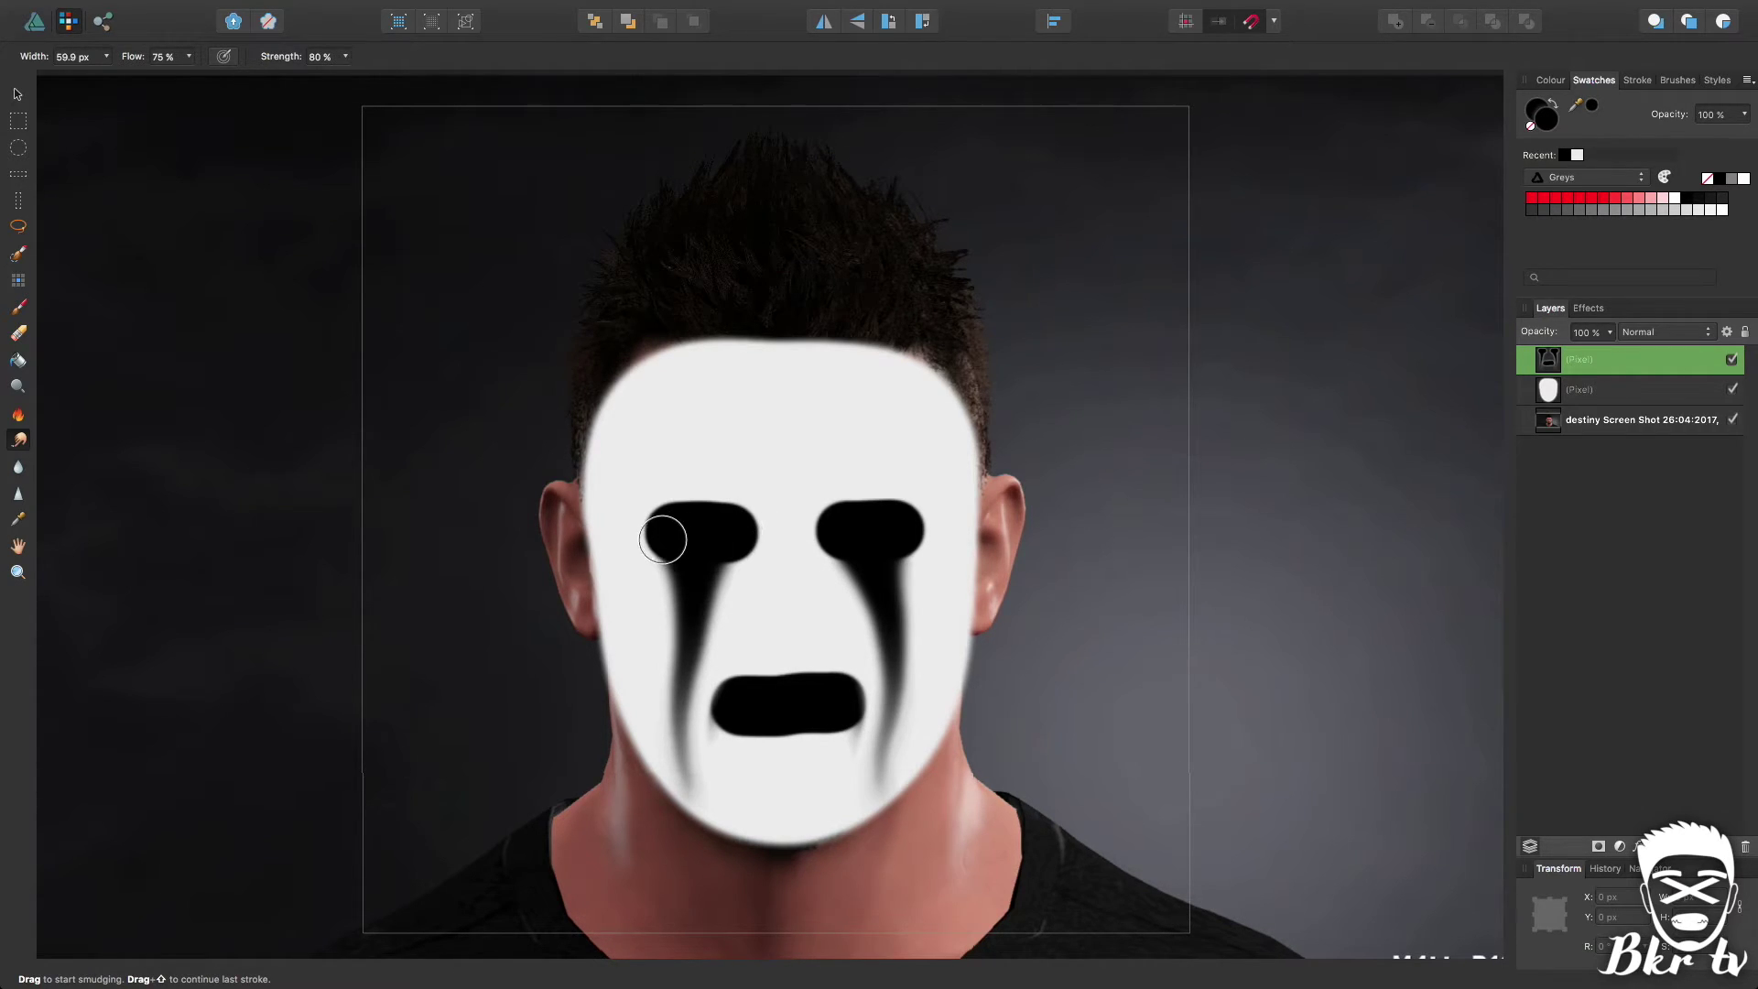
Smudge black spikes up from both eyes, then pull tails down at 36% strength.
left_click_drag(698, 526, 706, 346)
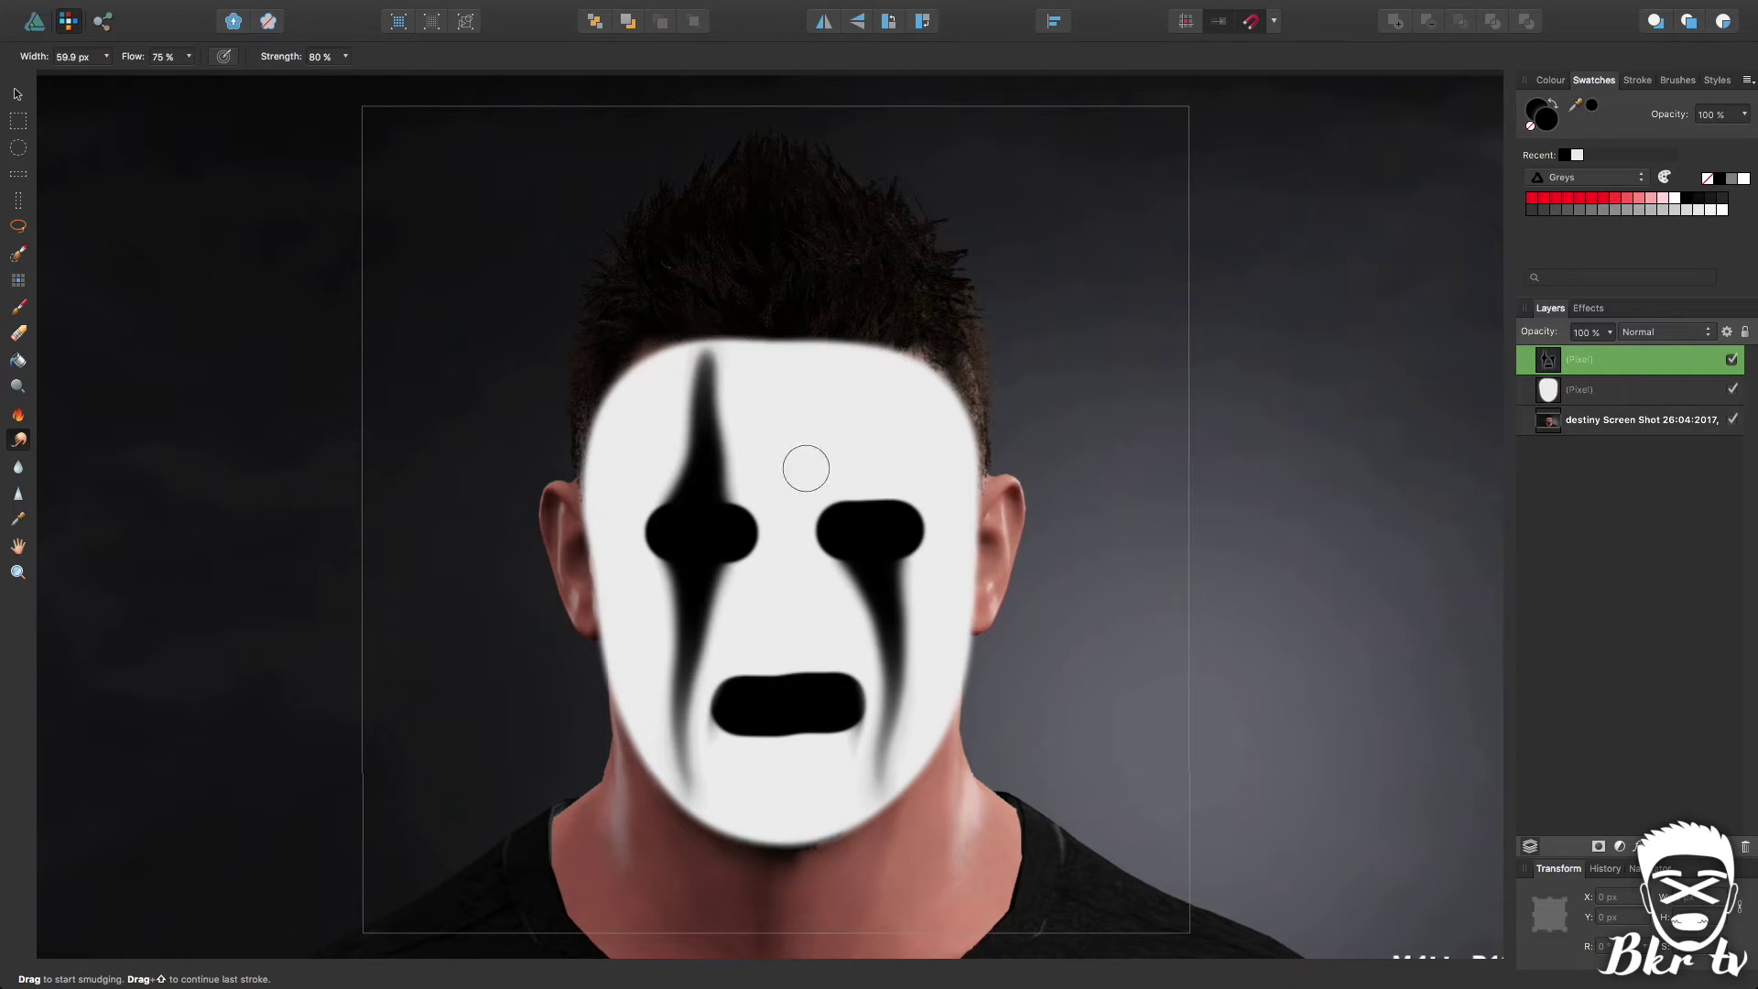
left_click_drag(864, 514, 870, 361)
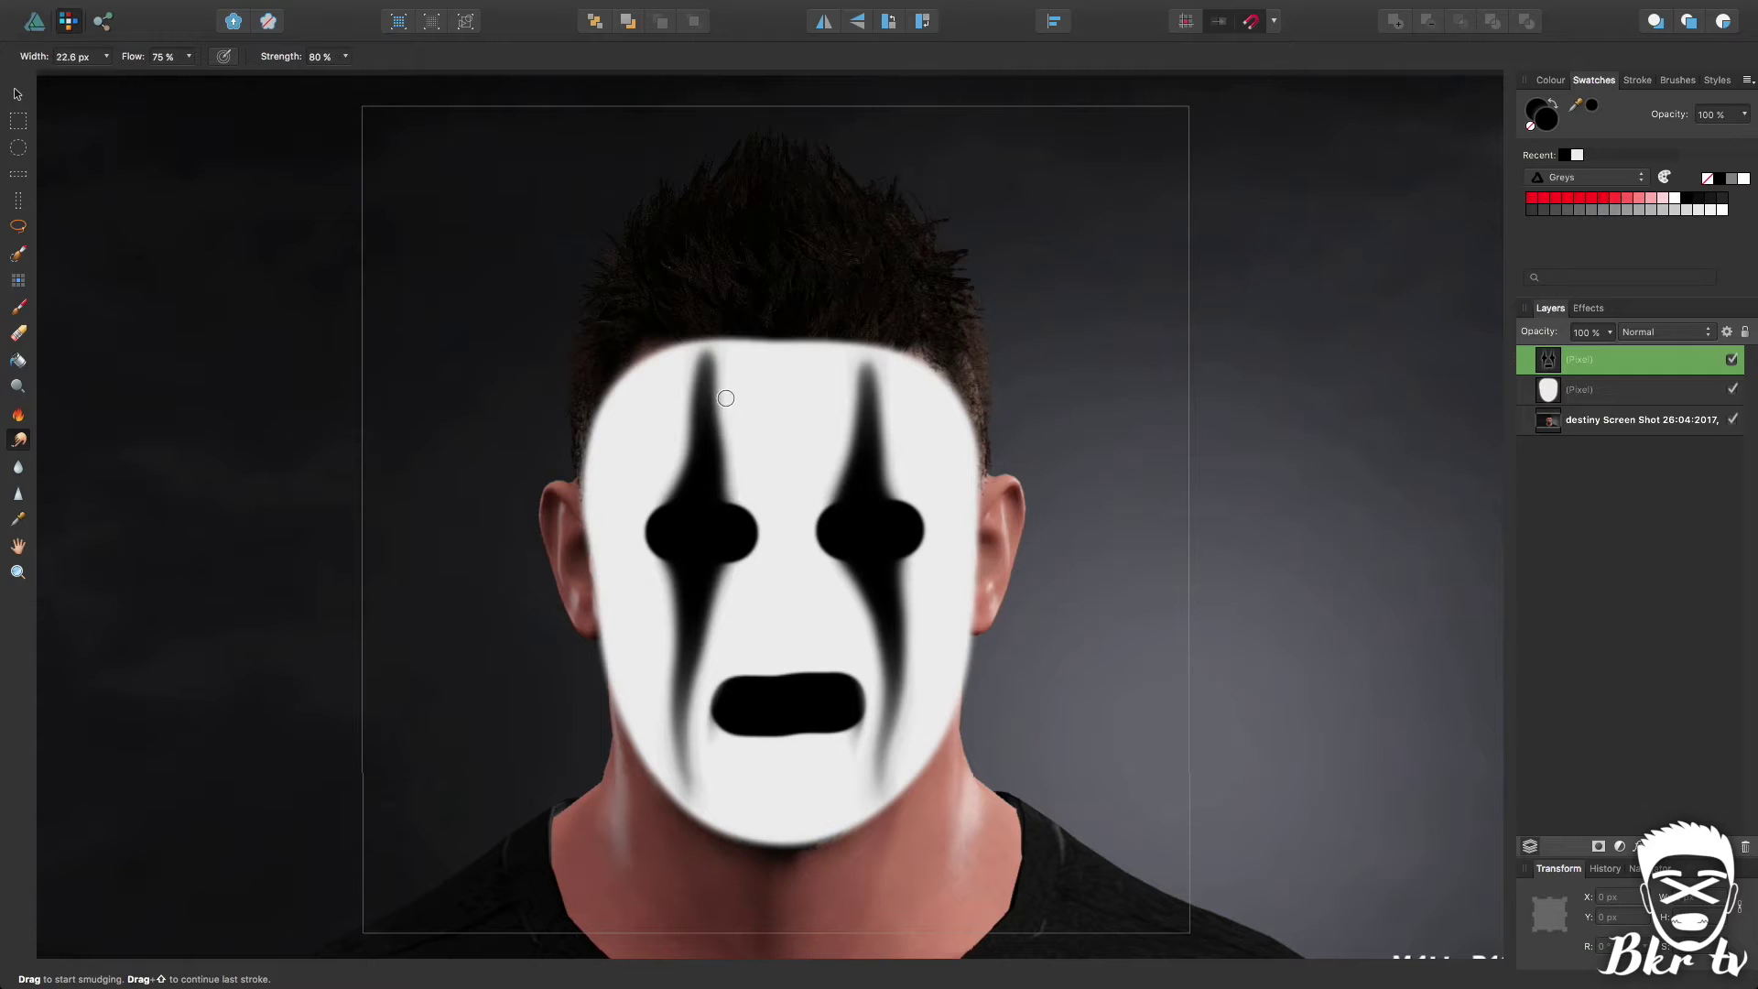
left_click_drag(340, 57, 305, 70)
left_click_drag(662, 547, 643, 626)
mouse_move(911, 544)
left_mouse_down()
mouse_move(926, 631)
mouse_move(905, 529)
mouse_move(926, 644)
left_mouse_up()
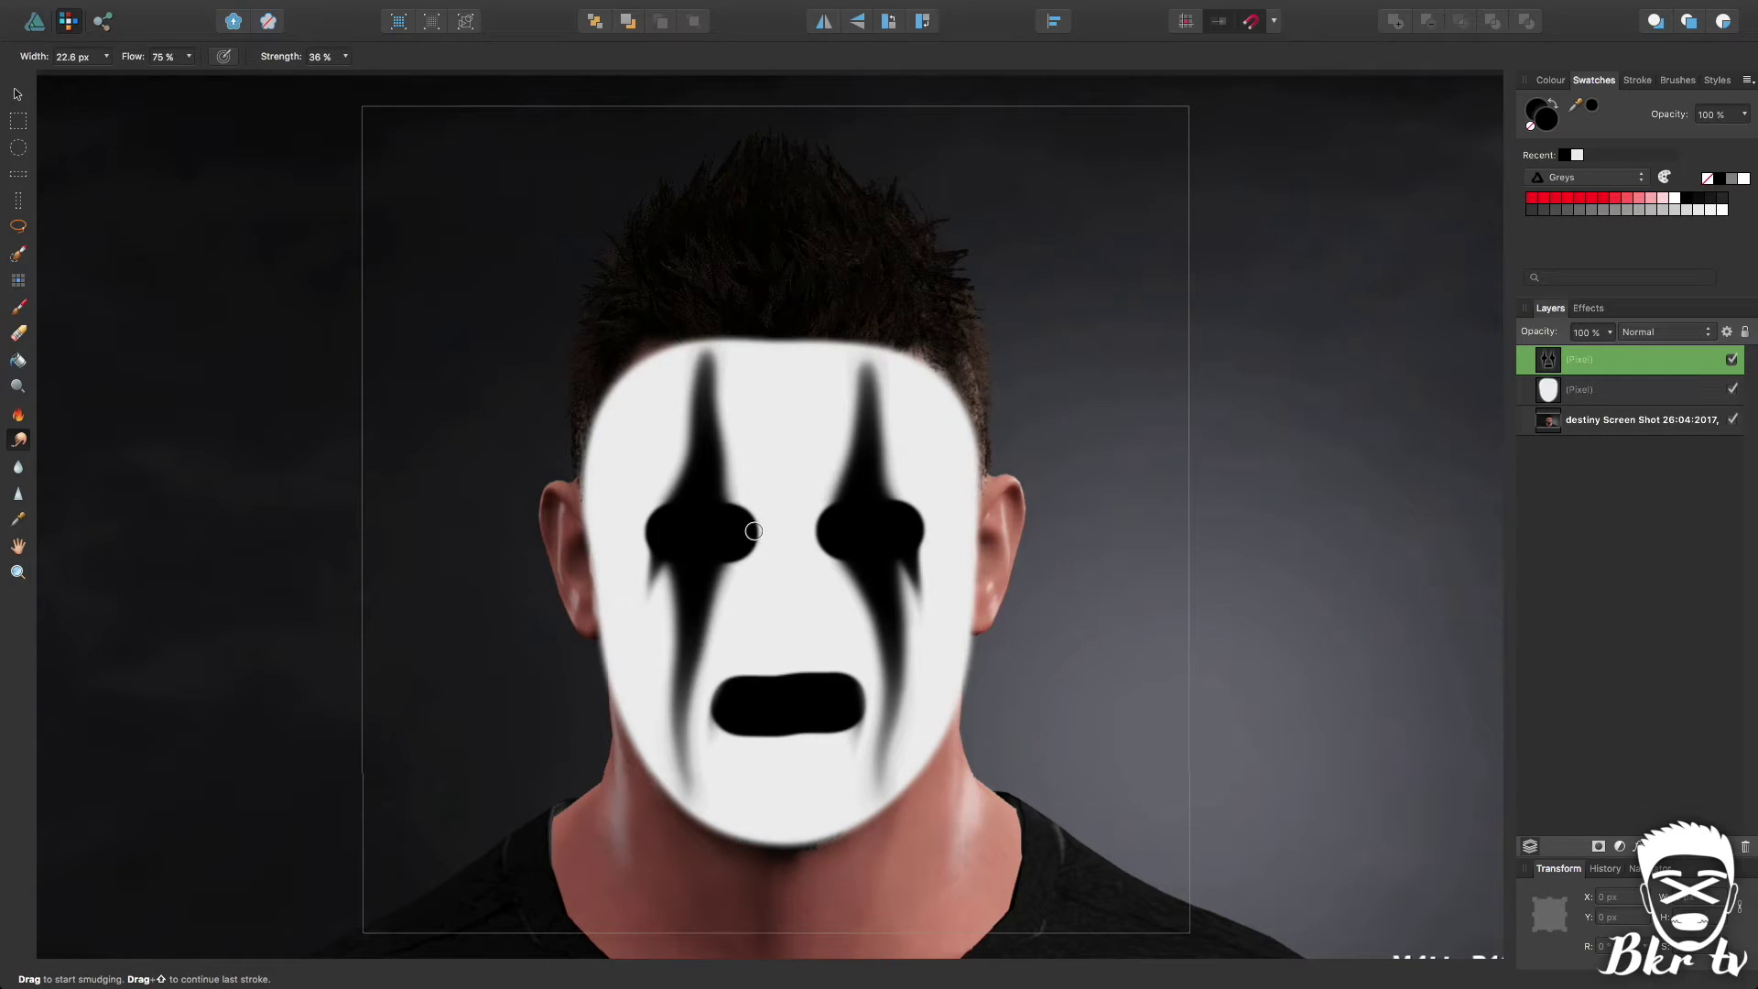
Roughen the edges of both eye holes and smear black around the mouth's left end.
mouse_move(729, 502)
left_mouse_down()
mouse_move(724, 566)
mouse_move(752, 528)
mouse_move(731, 498)
mouse_move(651, 515)
mouse_move(633, 536)
mouse_move(650, 552)
mouse_move(646, 510)
mouse_move(663, 507)
mouse_move(645, 547)
left_mouse_up()
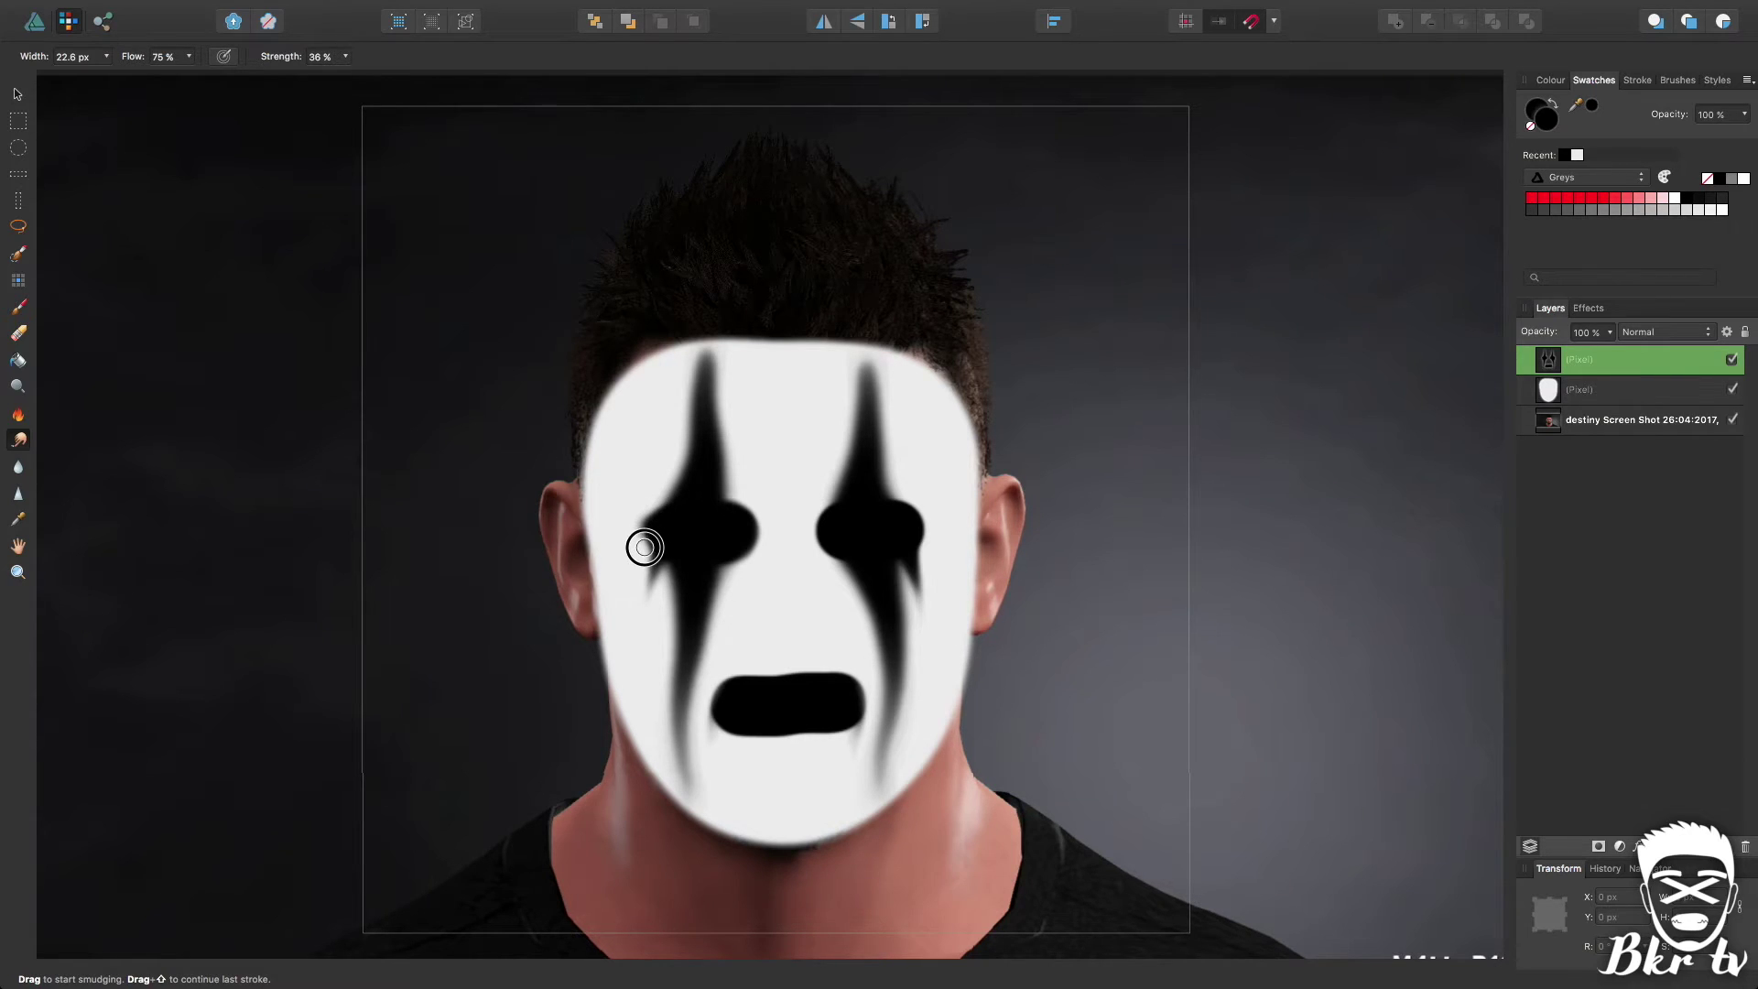
left_click_drag(831, 502, 834, 557)
mouse_move(728, 570)
left_mouse_down()
mouse_move(745, 549)
mouse_move(733, 506)
mouse_move(746, 524)
mouse_move(718, 581)
mouse_move(742, 558)
left_mouse_up()
mouse_move(903, 505)
left_mouse_down()
mouse_move(914, 558)
mouse_move(887, 495)
left_mouse_up()
mouse_move(731, 693)
left_mouse_down()
mouse_move(741, 631)
mouse_move(740, 756)
mouse_move(732, 607)
mouse_move(754, 792)
mouse_move(747, 643)
mouse_move(772, 671)
mouse_move(784, 762)
mouse_move(804, 745)
mouse_move(818, 657)
mouse_move(861, 746)
left_mouse_up()
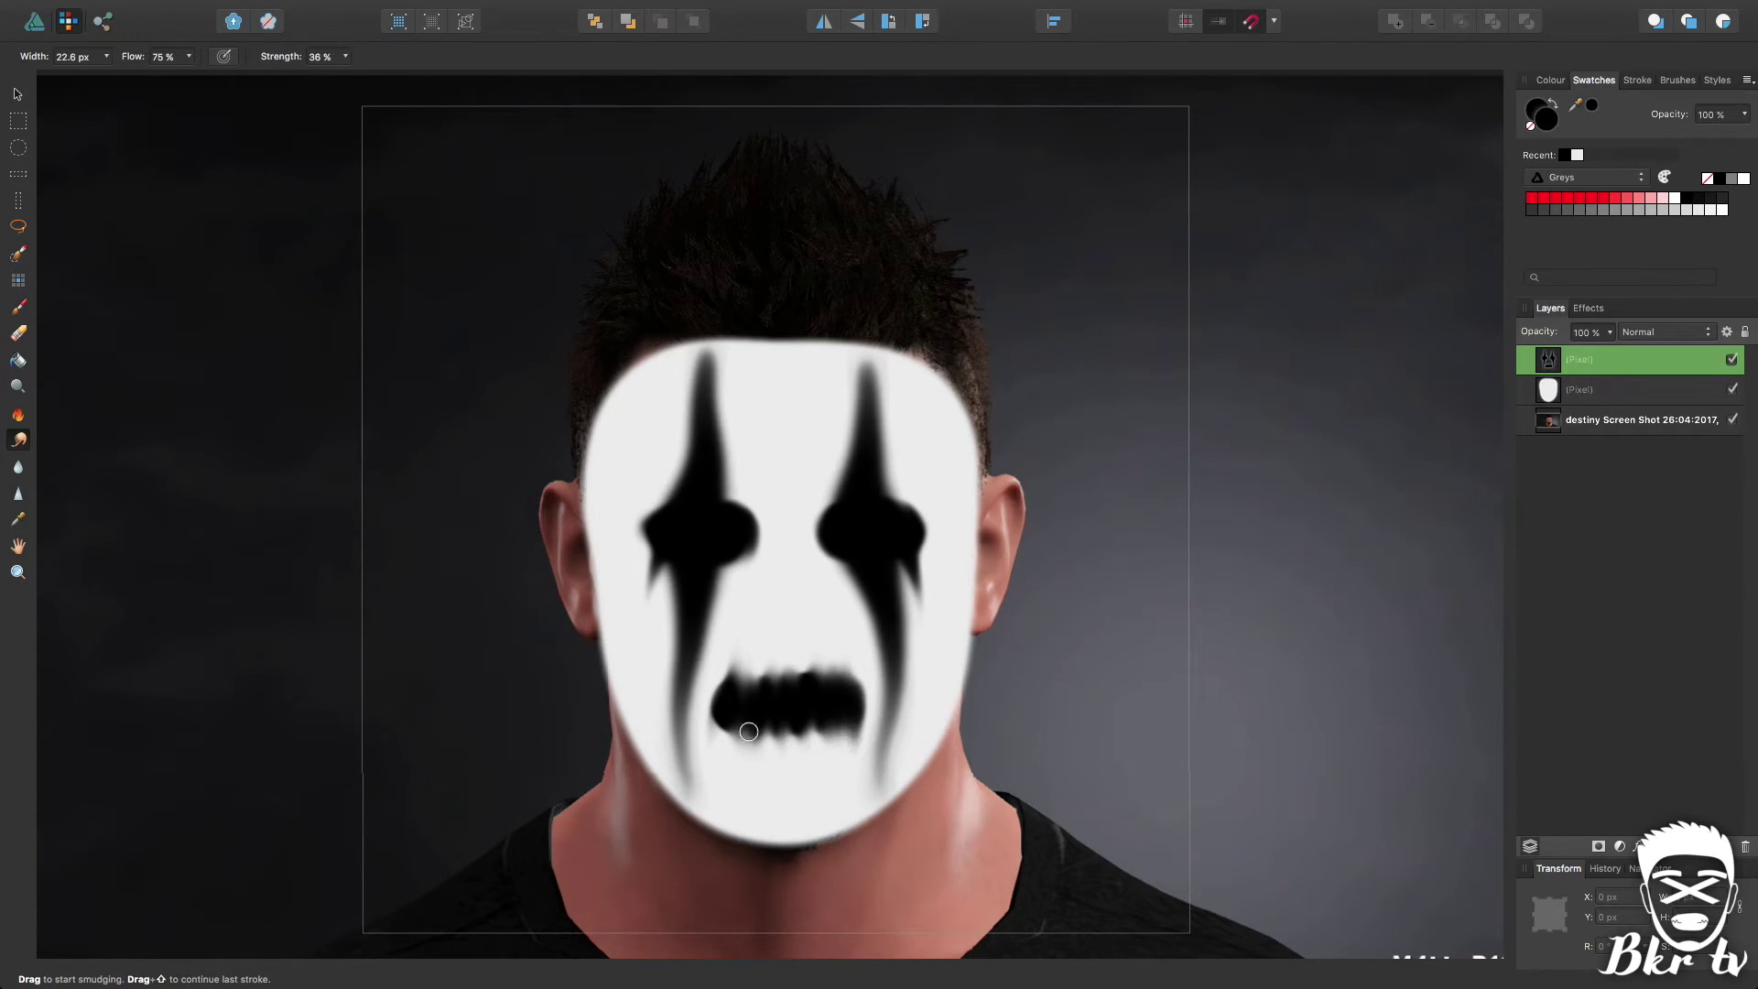
At 66% strength, smudge fangs up and down from both ends of the mouth.
left_click(341, 57)
left_click_drag(345, 67, 393, 72)
left_click_drag(718, 706, 734, 796)
left_click_drag(728, 720, 733, 805)
left_click_drag(848, 717, 846, 796)
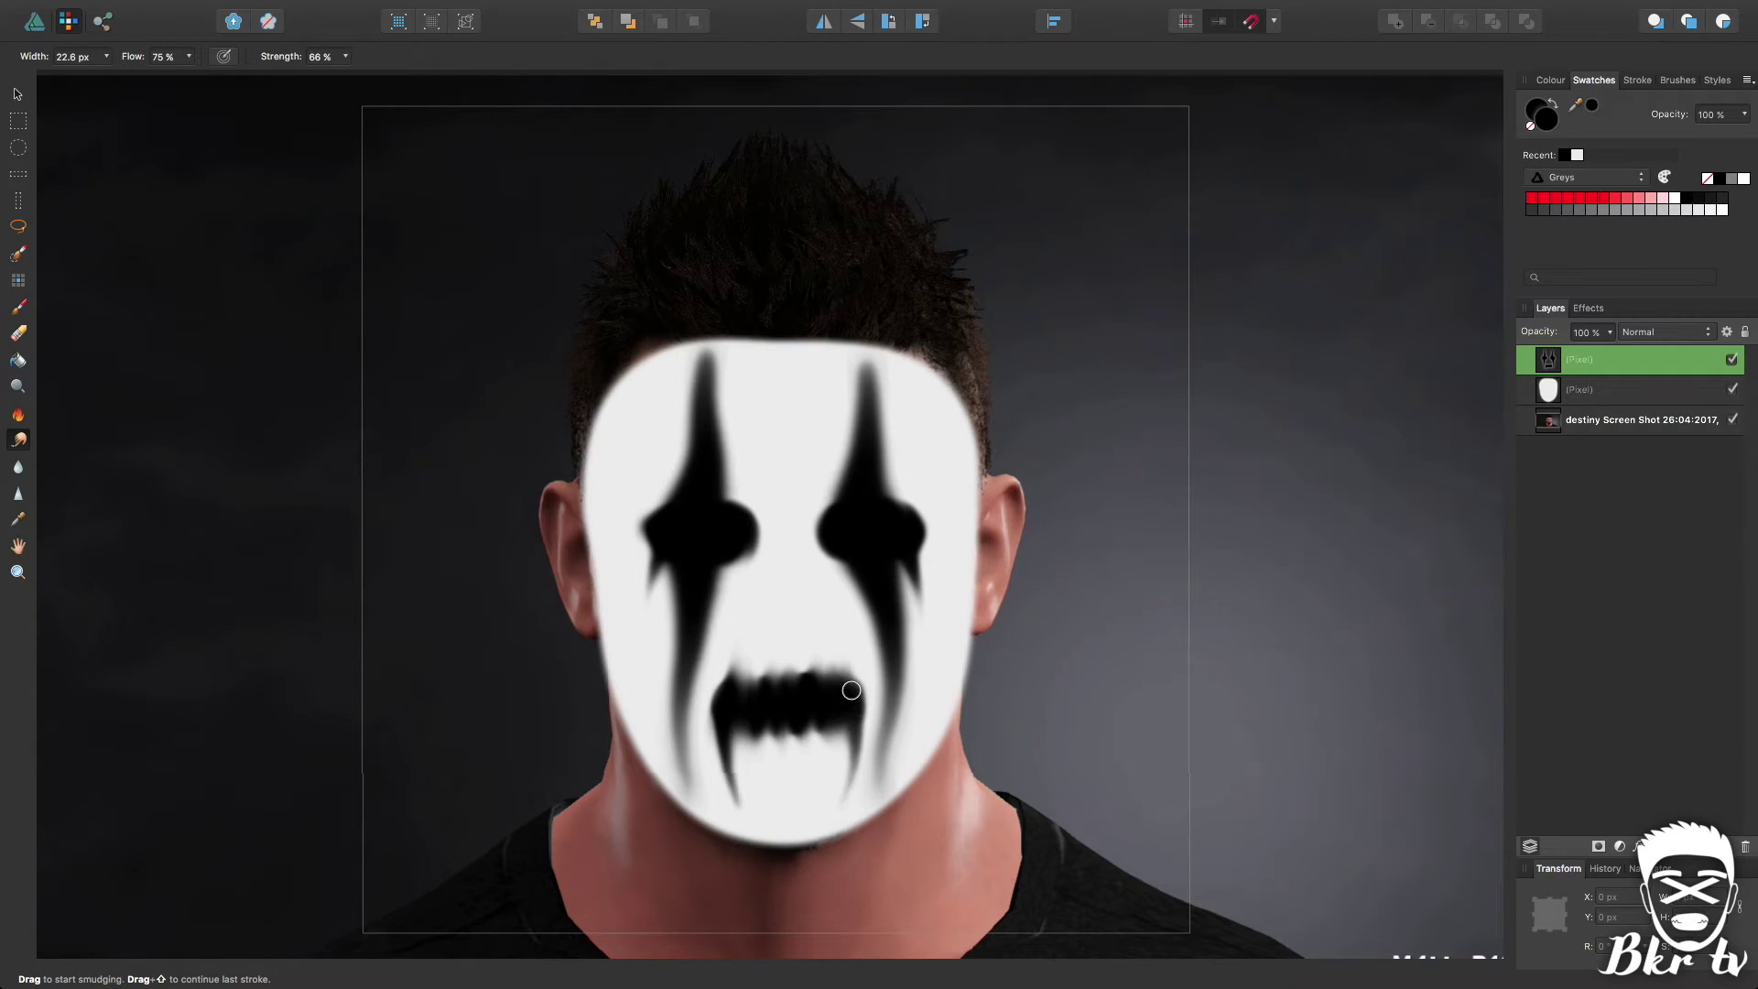
left_click_drag(851, 689, 843, 788)
left_click_drag(732, 703, 745, 612)
left_click_drag(839, 702, 832, 608)
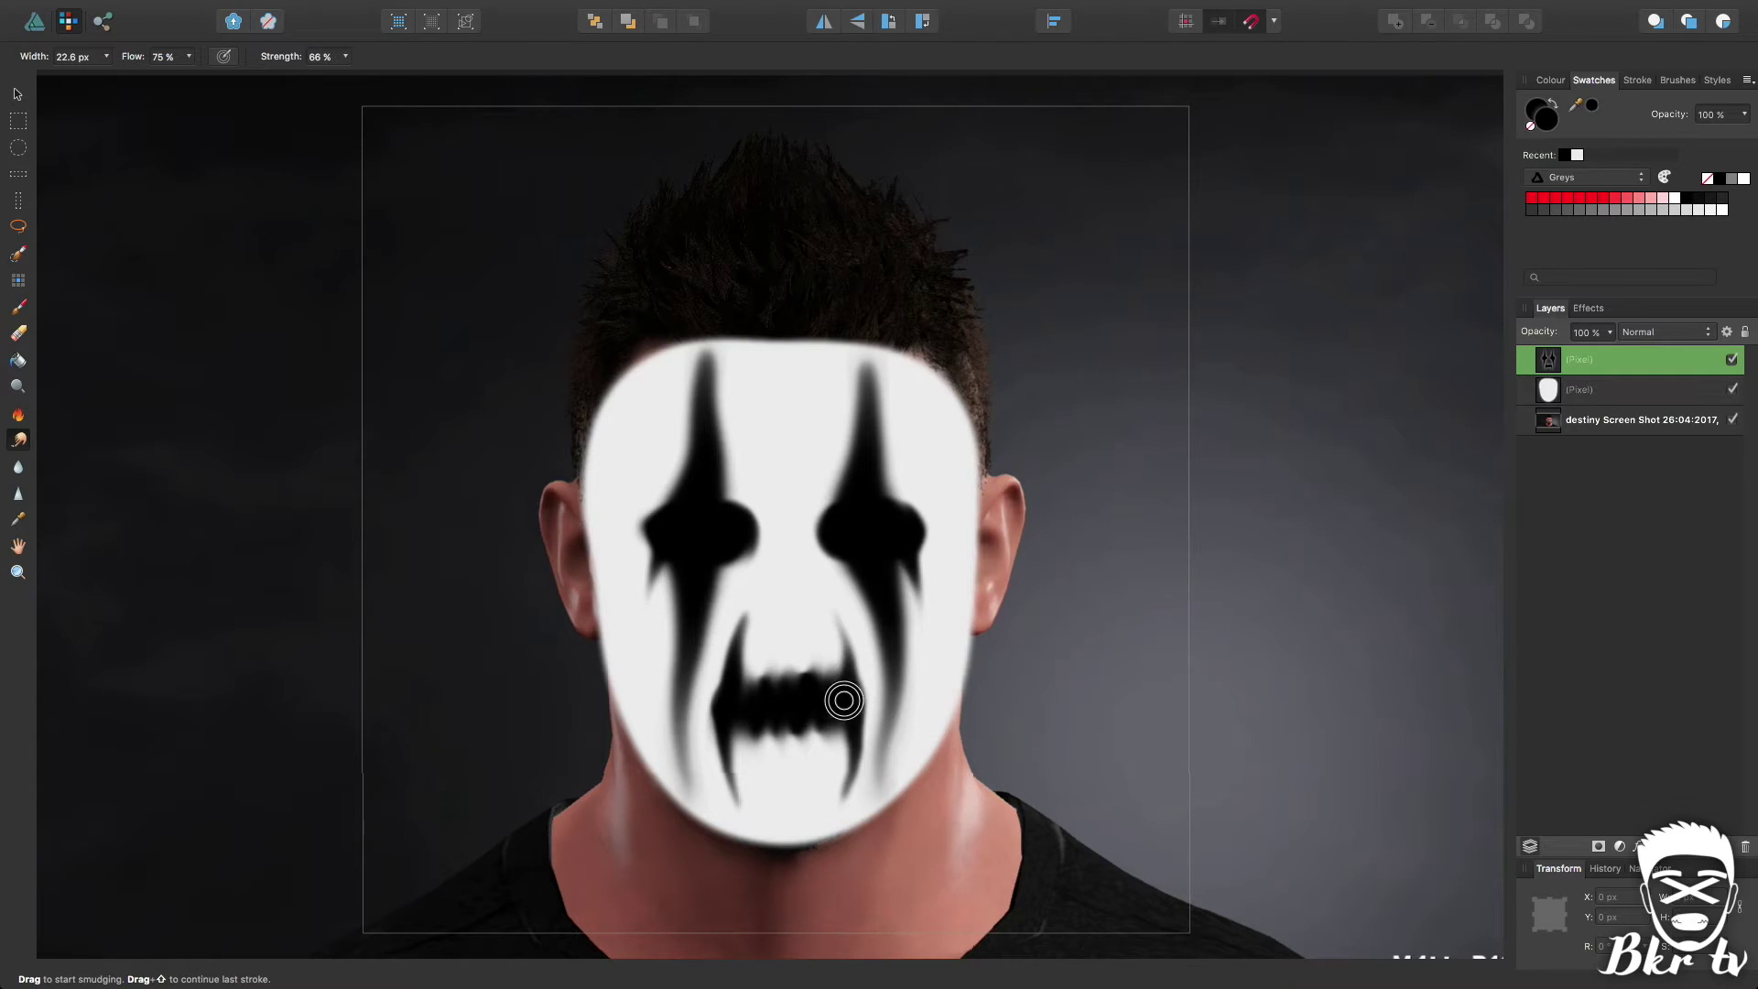
left_click_drag(844, 700, 832, 608)
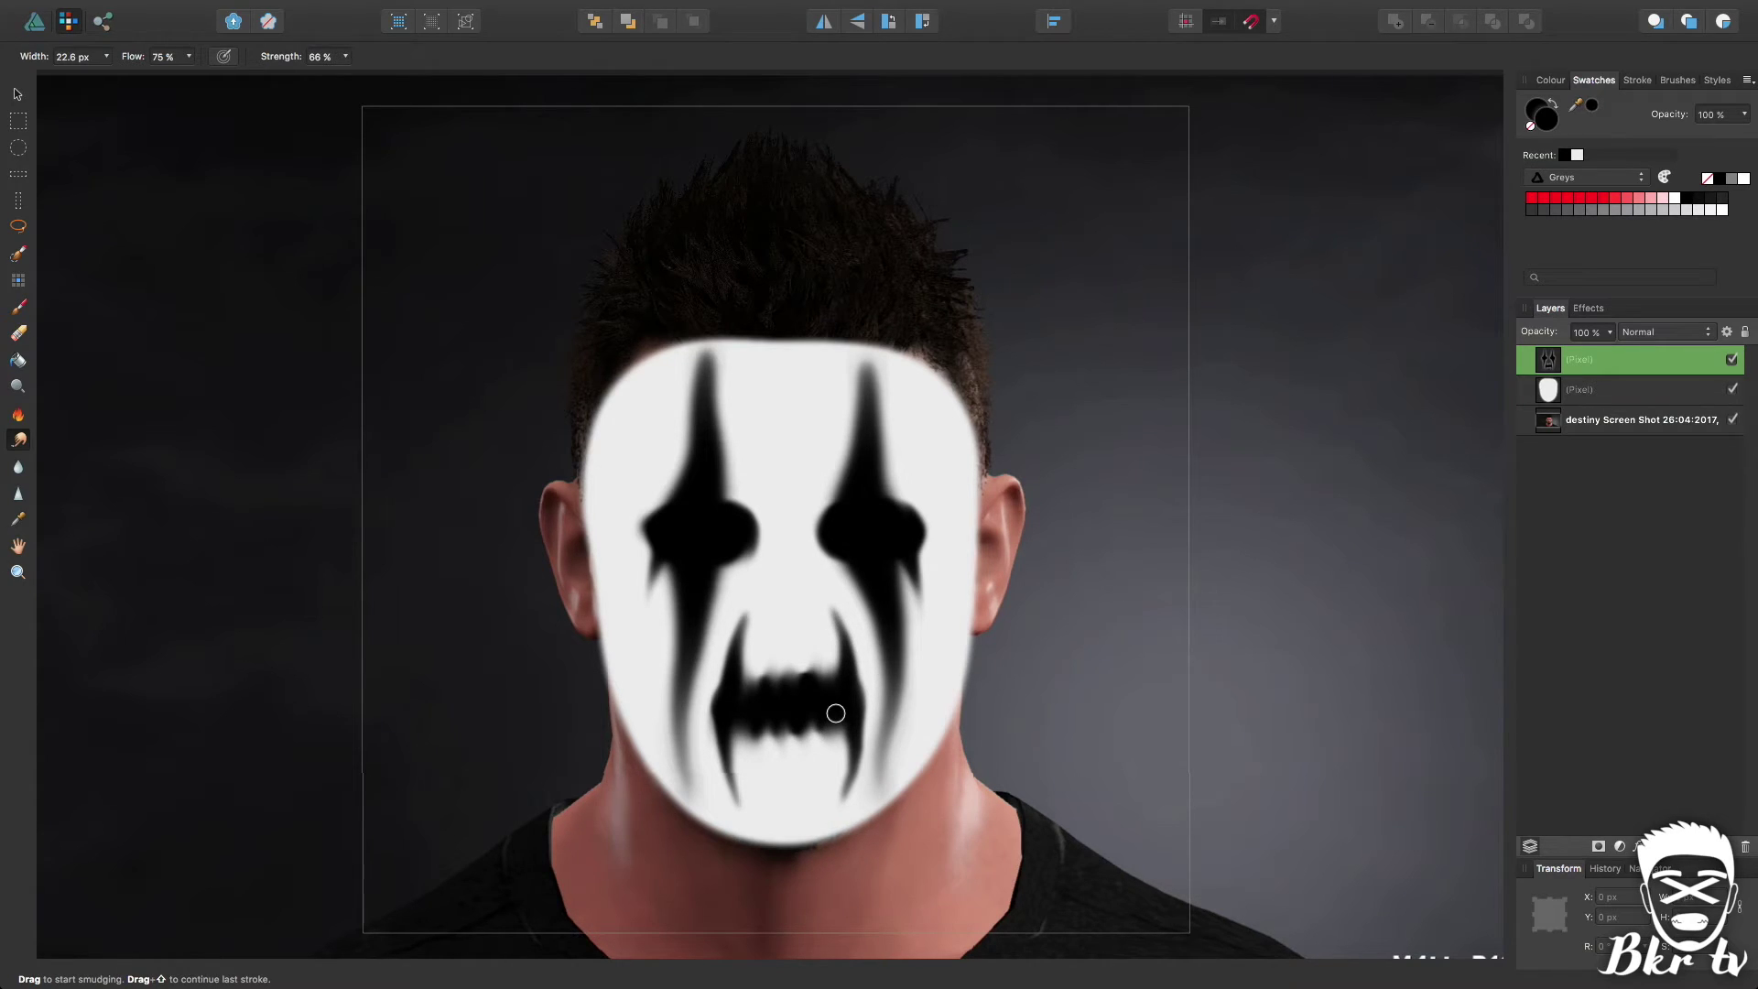
Pull thin black spikes out from both eyes into star-like markings.
mouse_move(703, 539)
left_mouse_down()
mouse_move(736, 477)
mouse_move(745, 366)
left_mouse_up()
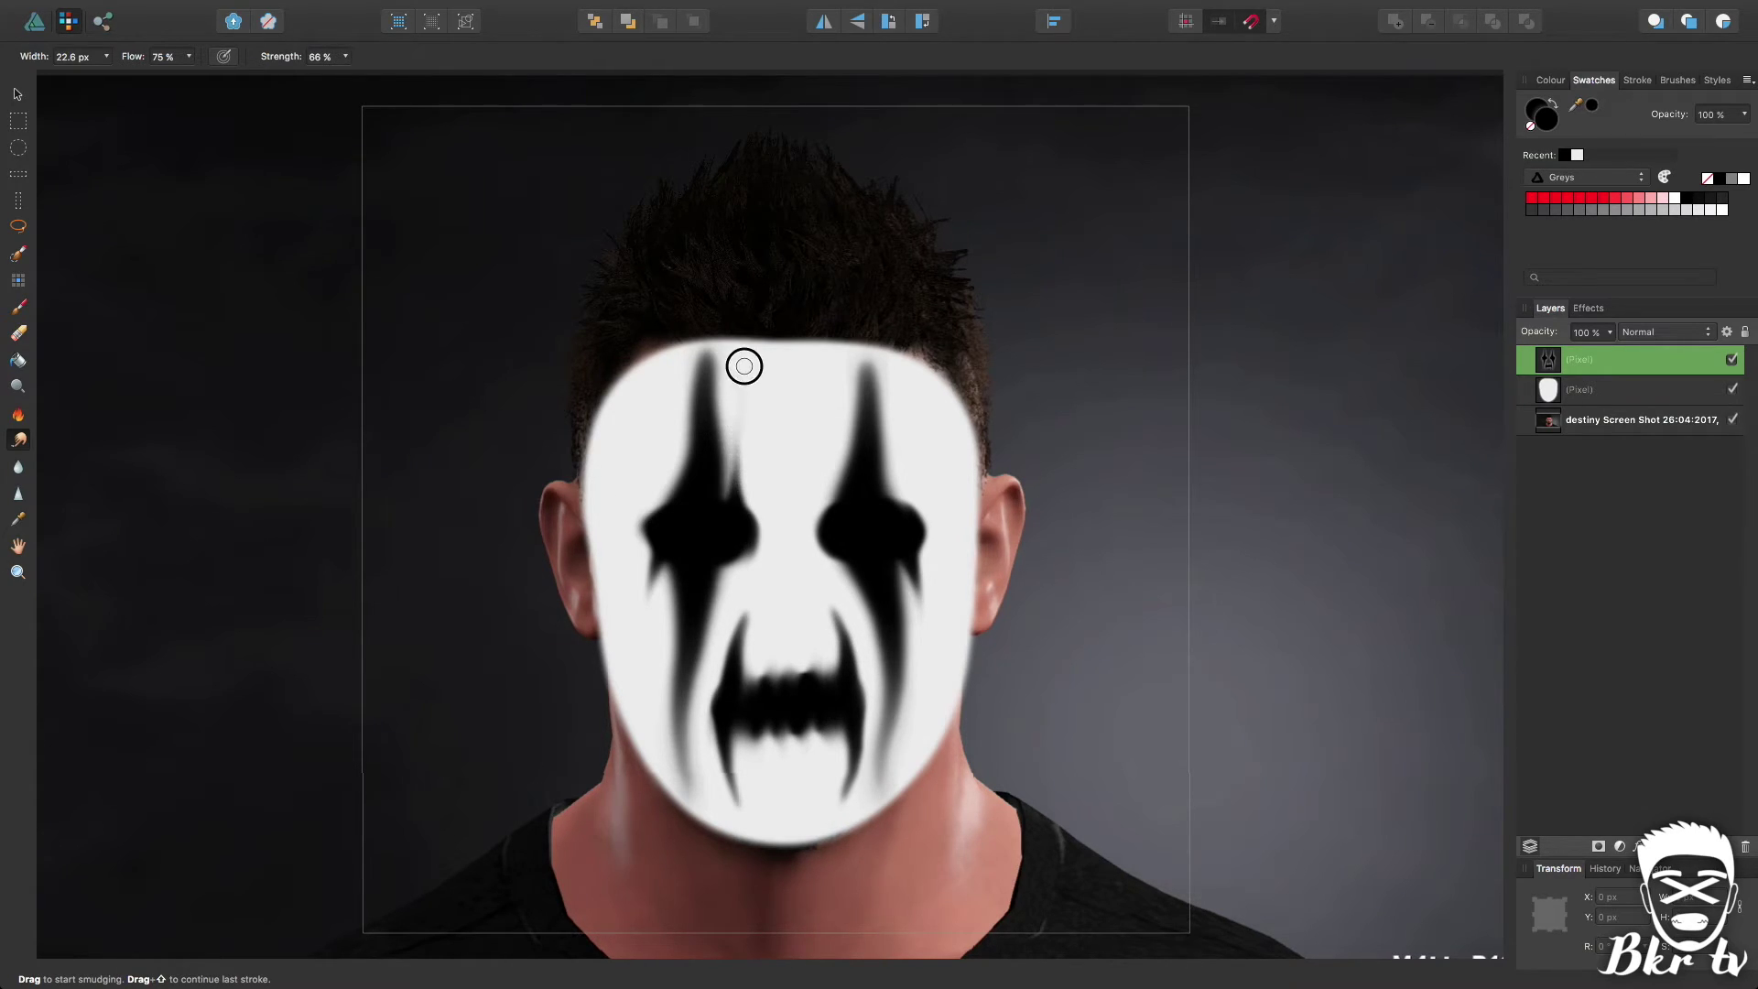
left_click_drag(830, 517, 808, 370)
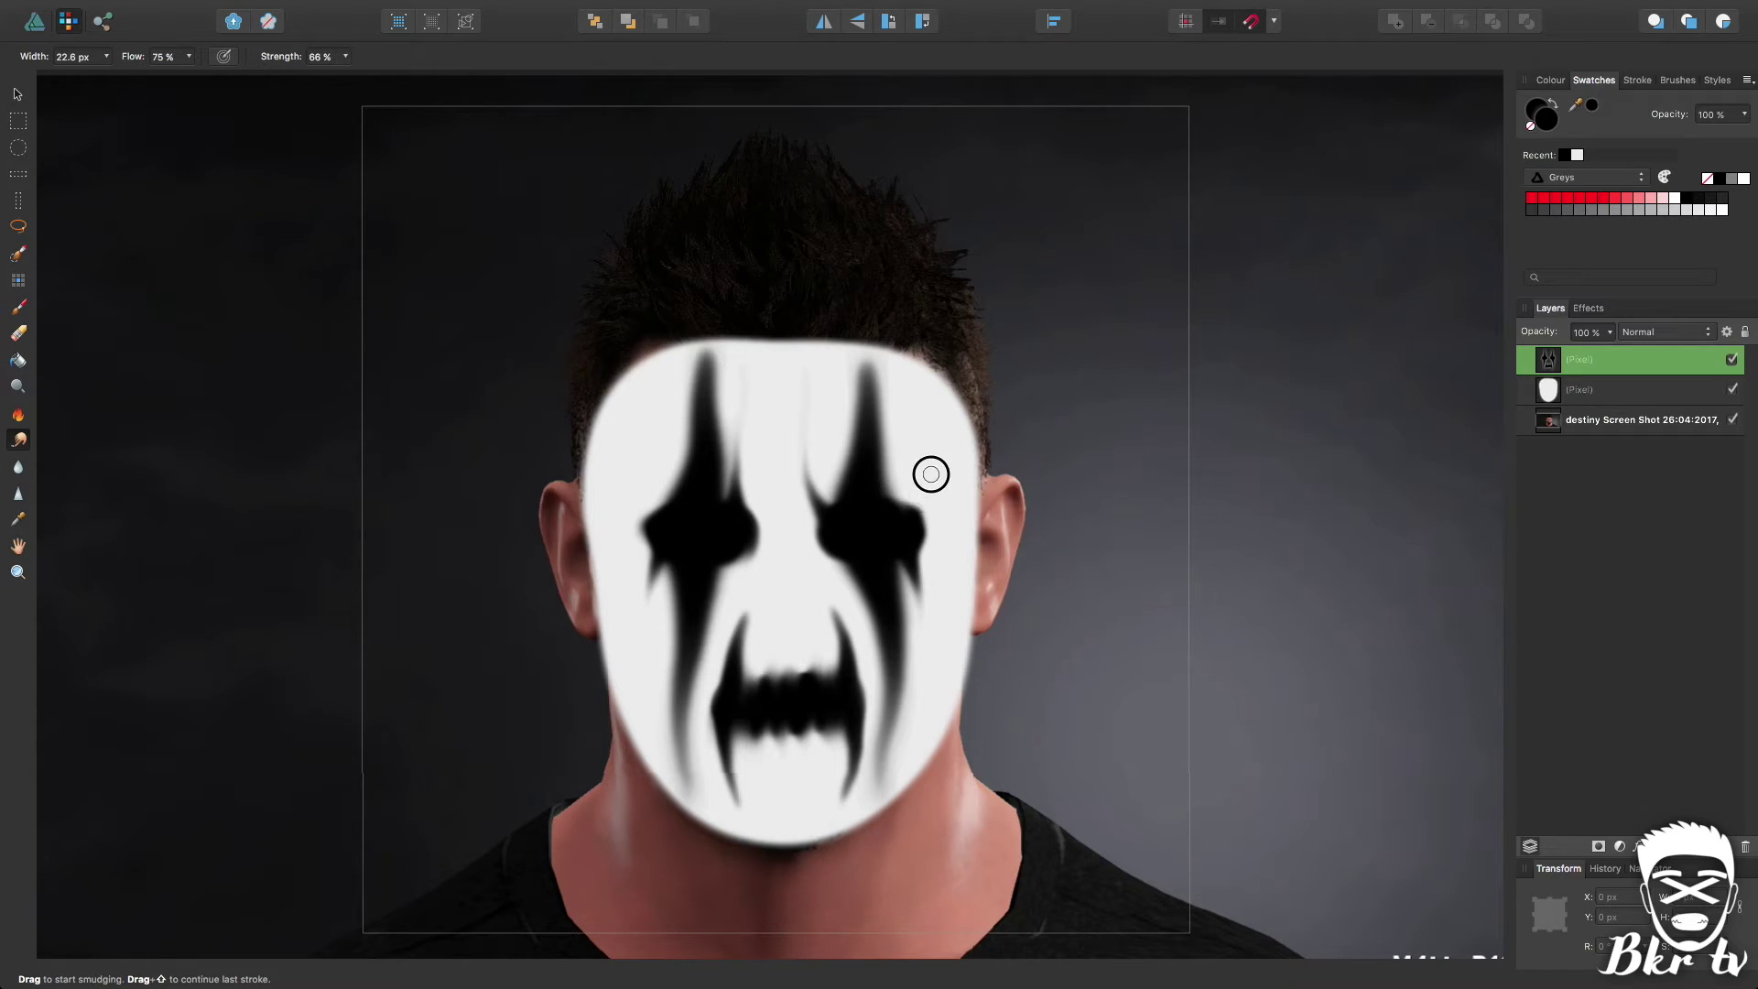
mouse_move(664, 528)
left_mouse_down()
mouse_move(639, 486)
mouse_move(645, 375)
left_mouse_up()
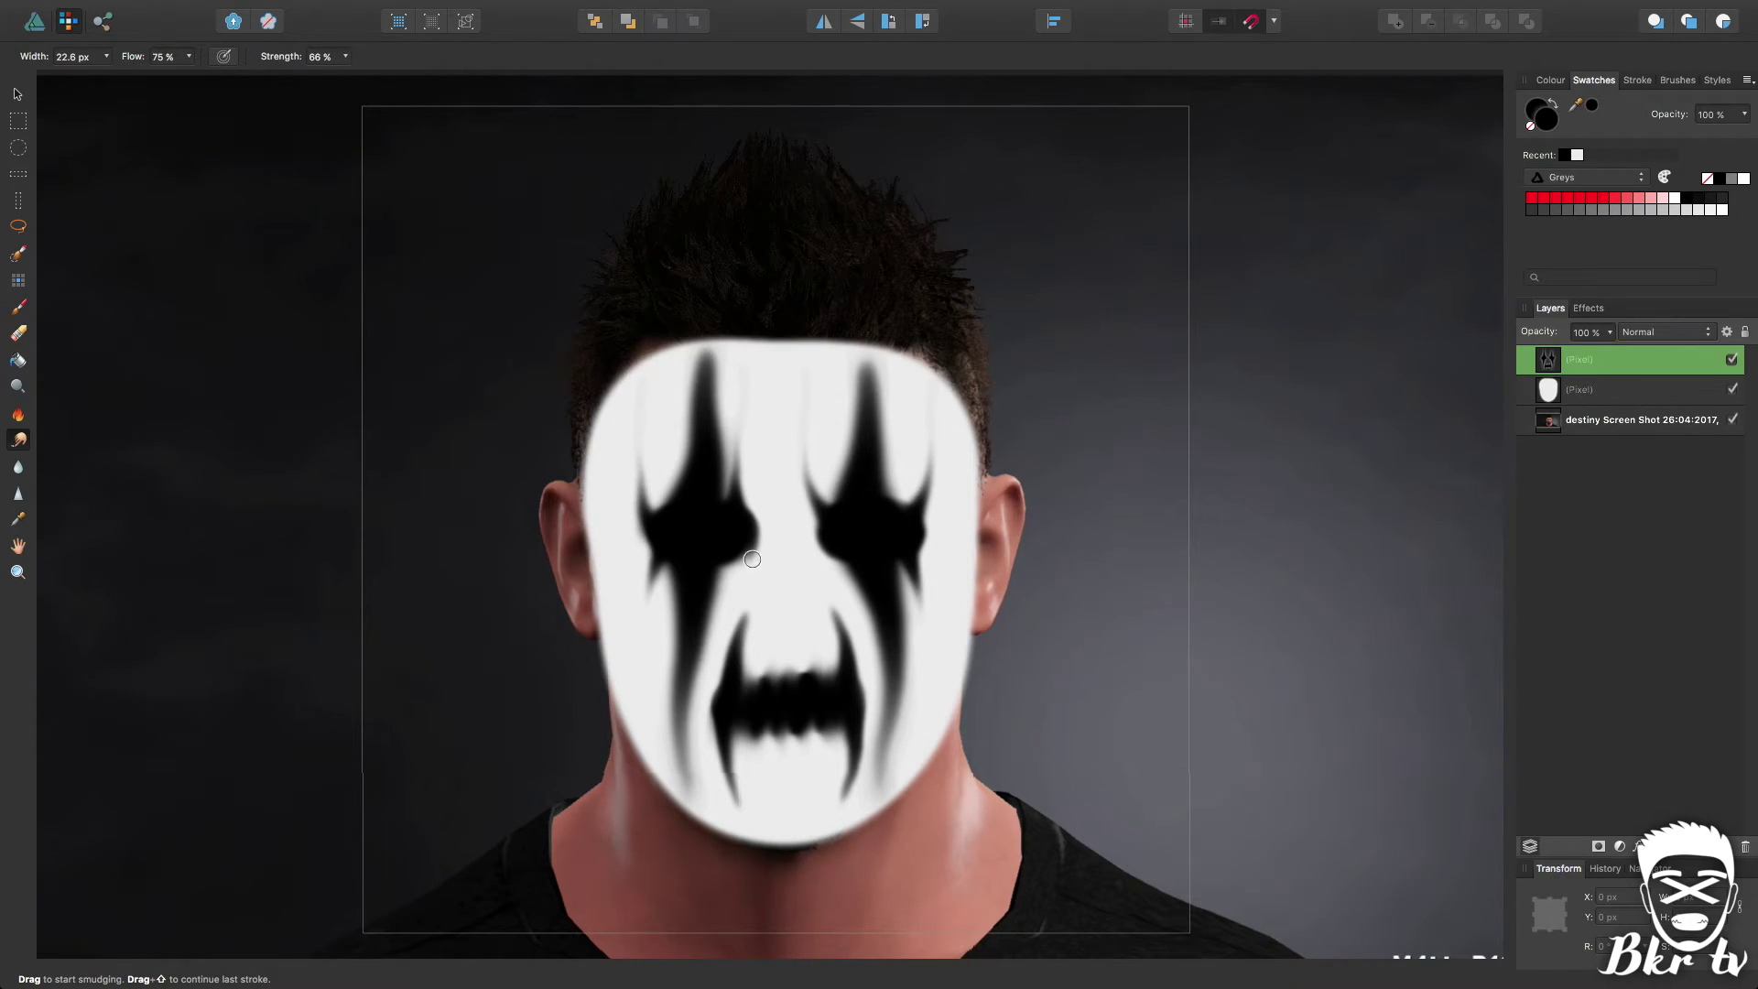
left_click_drag(832, 545, 791, 653)
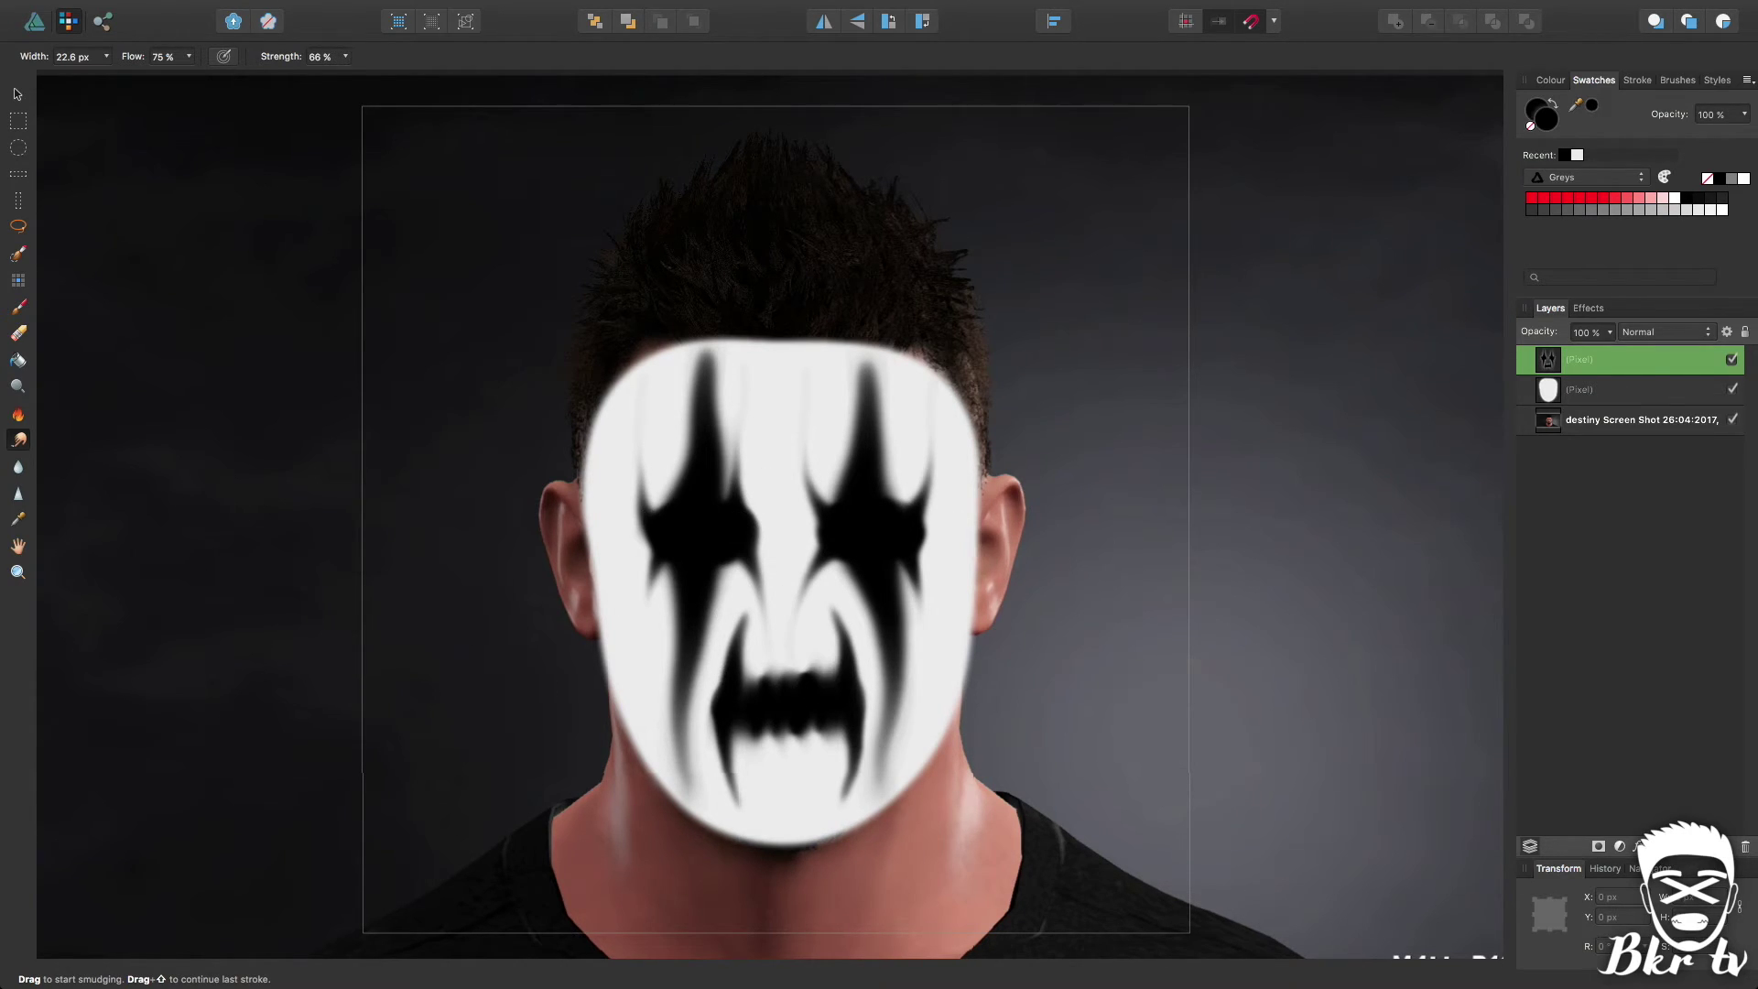
Select the white mask layer and smear it into grey streaks across the forehead and brow.
left_click(1620, 394)
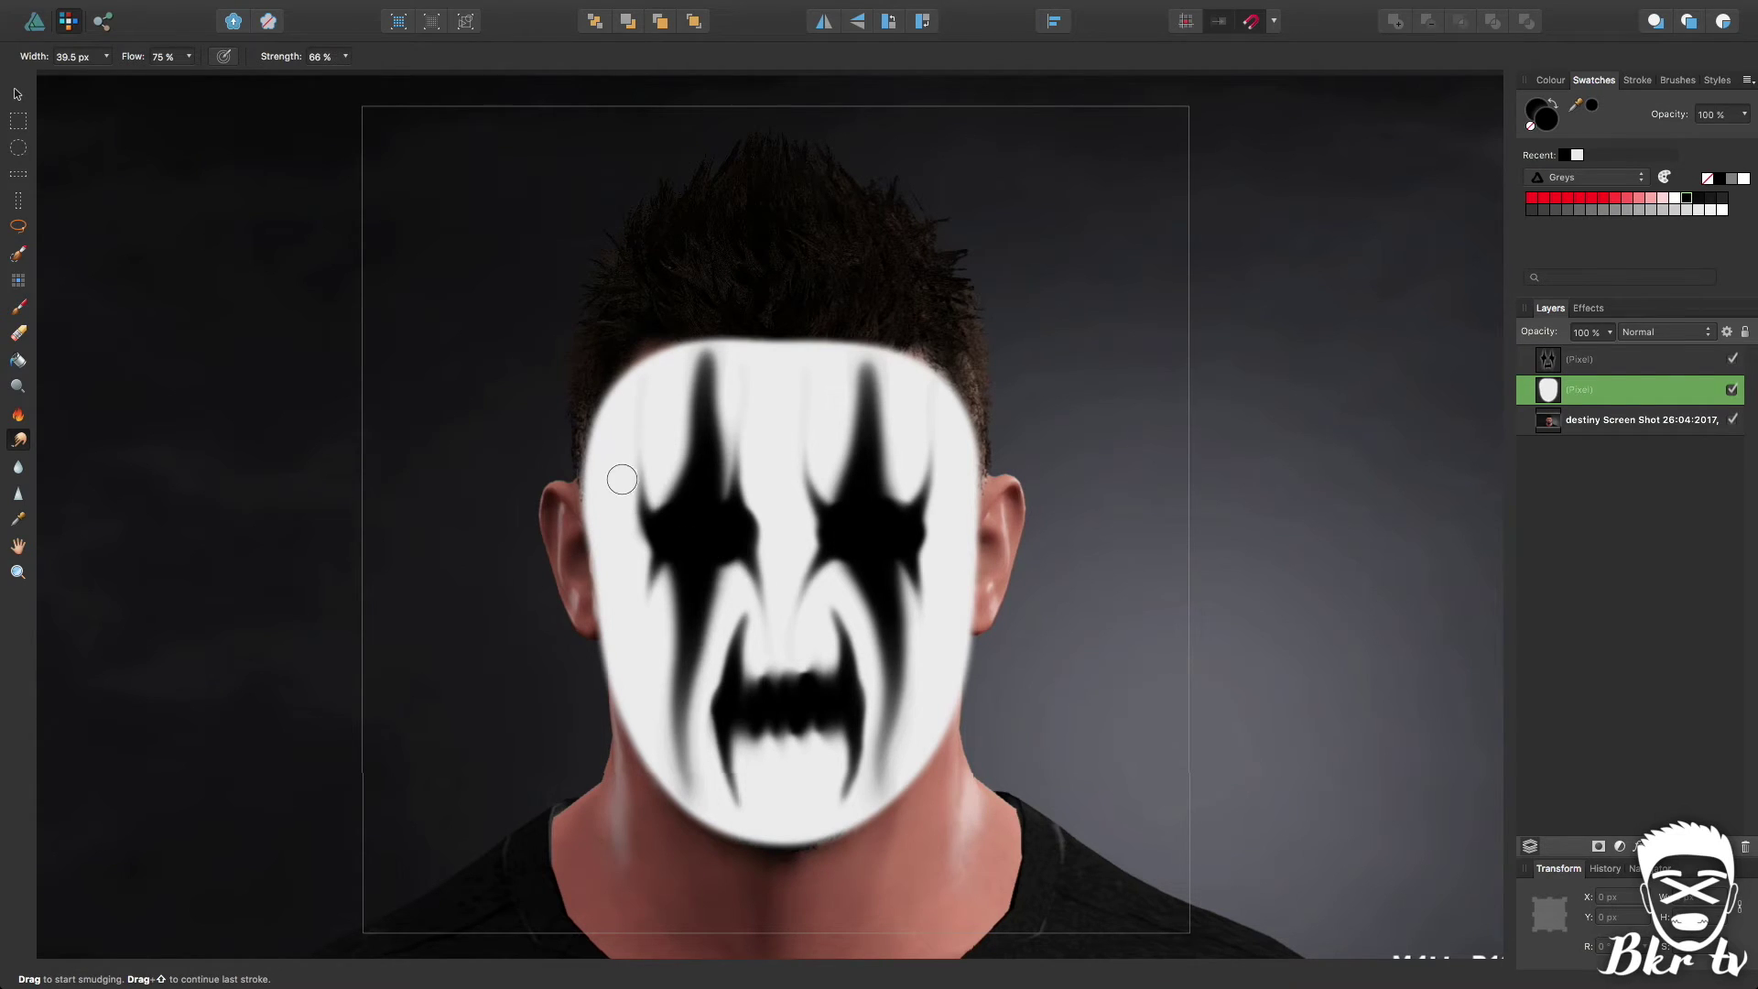
mouse_move(616, 324)
left_mouse_down()
mouse_move(683, 384)
mouse_move(772, 403)
mouse_move(745, 420)
mouse_move(678, 380)
mouse_move(757, 381)
mouse_move(726, 443)
mouse_move(815, 705)
mouse_move(714, 729)
mouse_move(659, 628)
mouse_move(635, 376)
mouse_move(698, 366)
mouse_move(640, 373)
mouse_move(655, 596)
mouse_move(619, 616)
mouse_move(781, 698)
mouse_move(895, 697)
mouse_move(930, 671)
mouse_move(930, 483)
mouse_move(832, 467)
mouse_move(686, 535)
mouse_move(616, 482)
mouse_move(619, 589)
mouse_move(757, 695)
mouse_move(867, 683)
mouse_move(808, 796)
mouse_move(694, 769)
mouse_move(759, 636)
left_mouse_up()
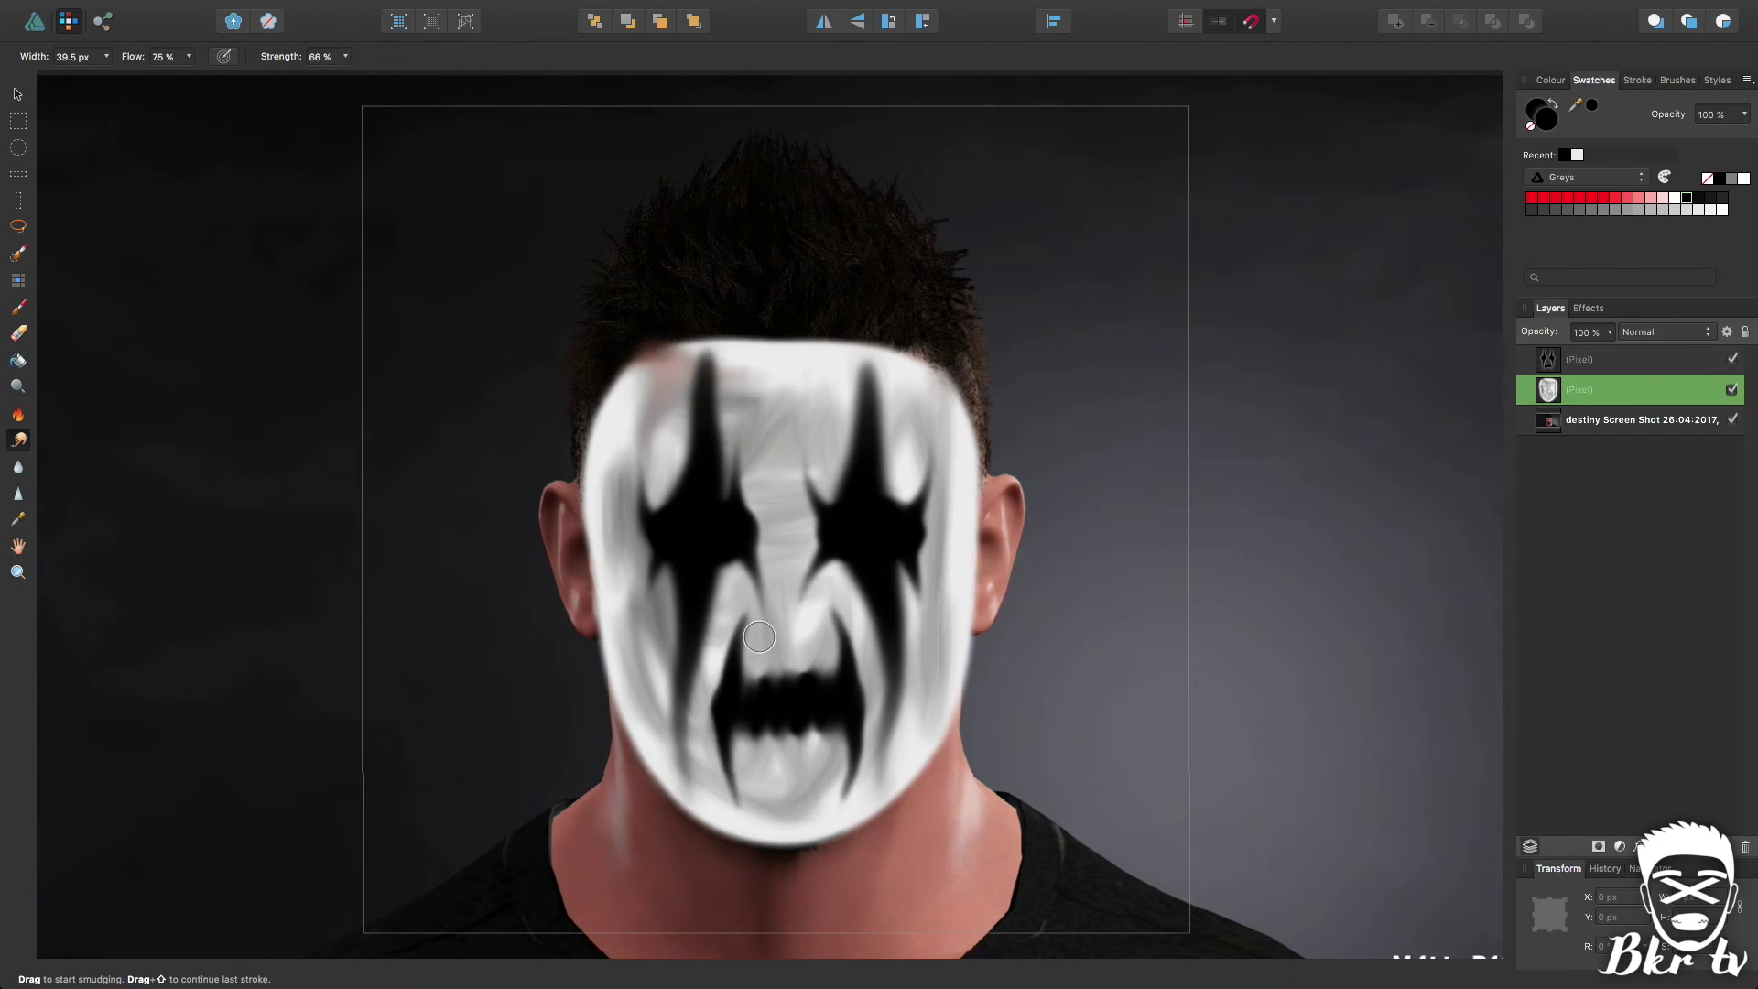
mouse_move(834, 401)
left_mouse_down()
mouse_move(762, 378)
mouse_move(780, 372)
mouse_move(657, 368)
mouse_move(823, 406)
mouse_move(750, 371)
mouse_move(666, 369)
mouse_move(699, 423)
mouse_move(673, 530)
mouse_move(819, 644)
mouse_move(806, 667)
mouse_move(756, 641)
mouse_move(917, 435)
mouse_move(918, 454)
mouse_move(844, 374)
mouse_move(678, 396)
left_mouse_up()
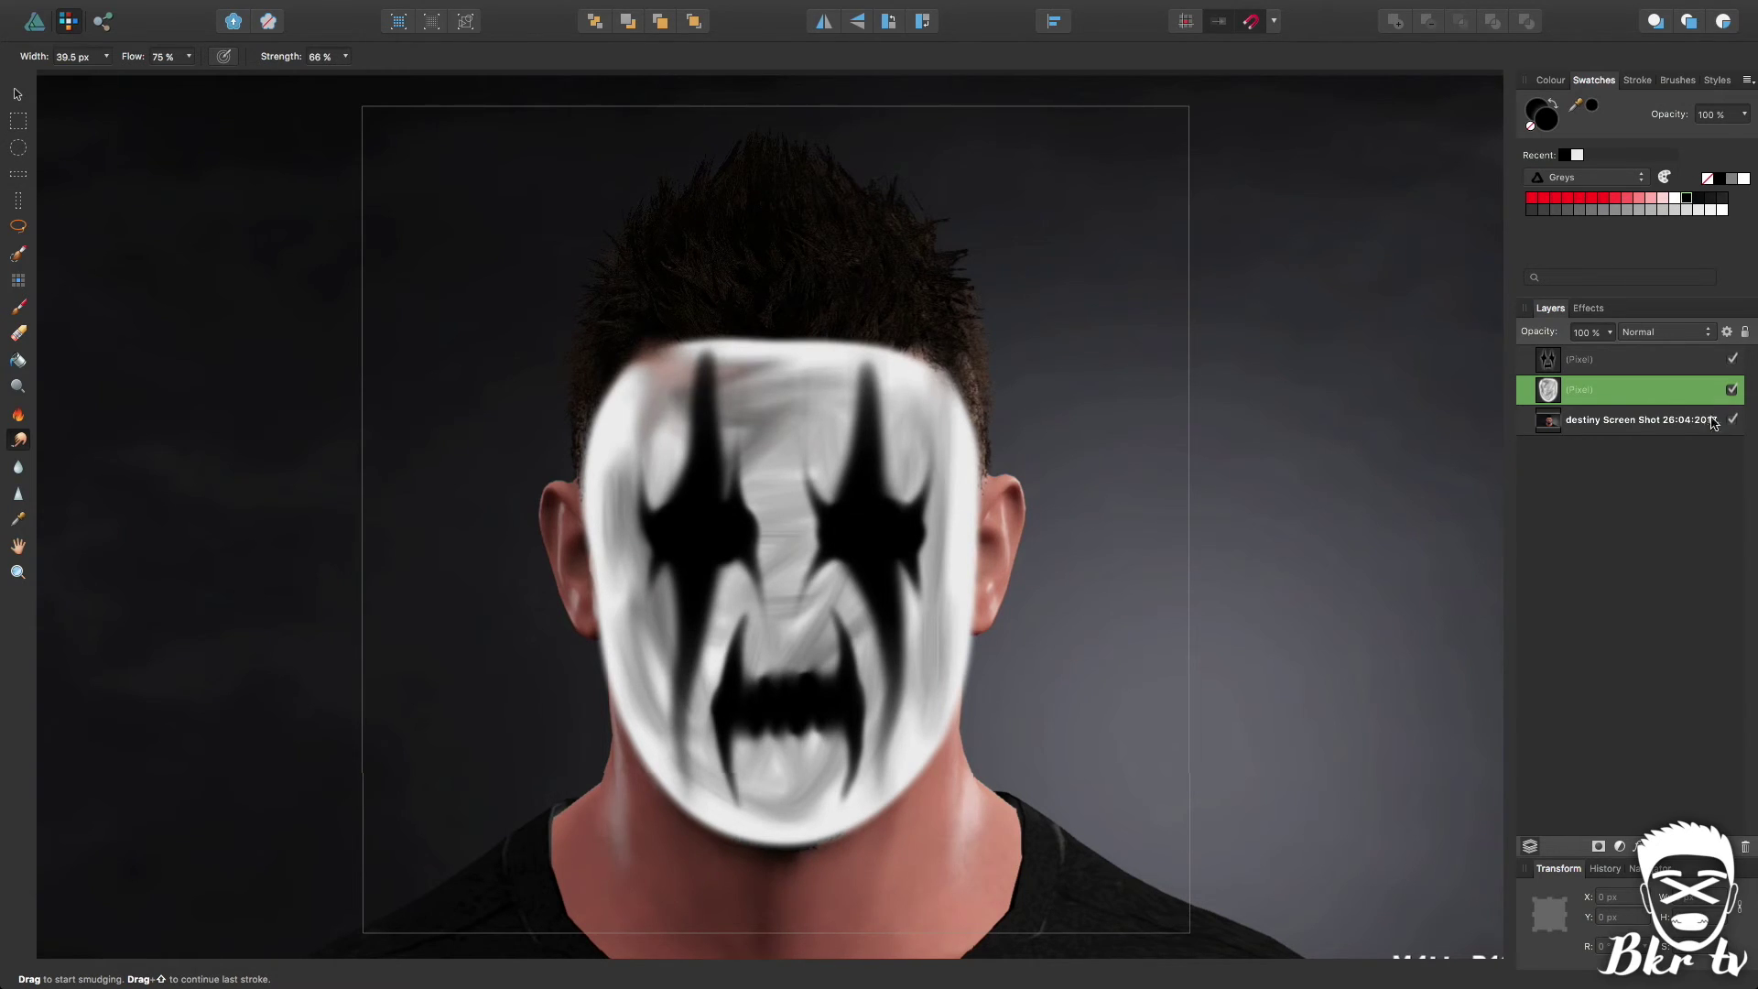
Toggle the portrait photo off and on, then blend hair tones into the mask's upper-left edge.
left_click(1734, 421)
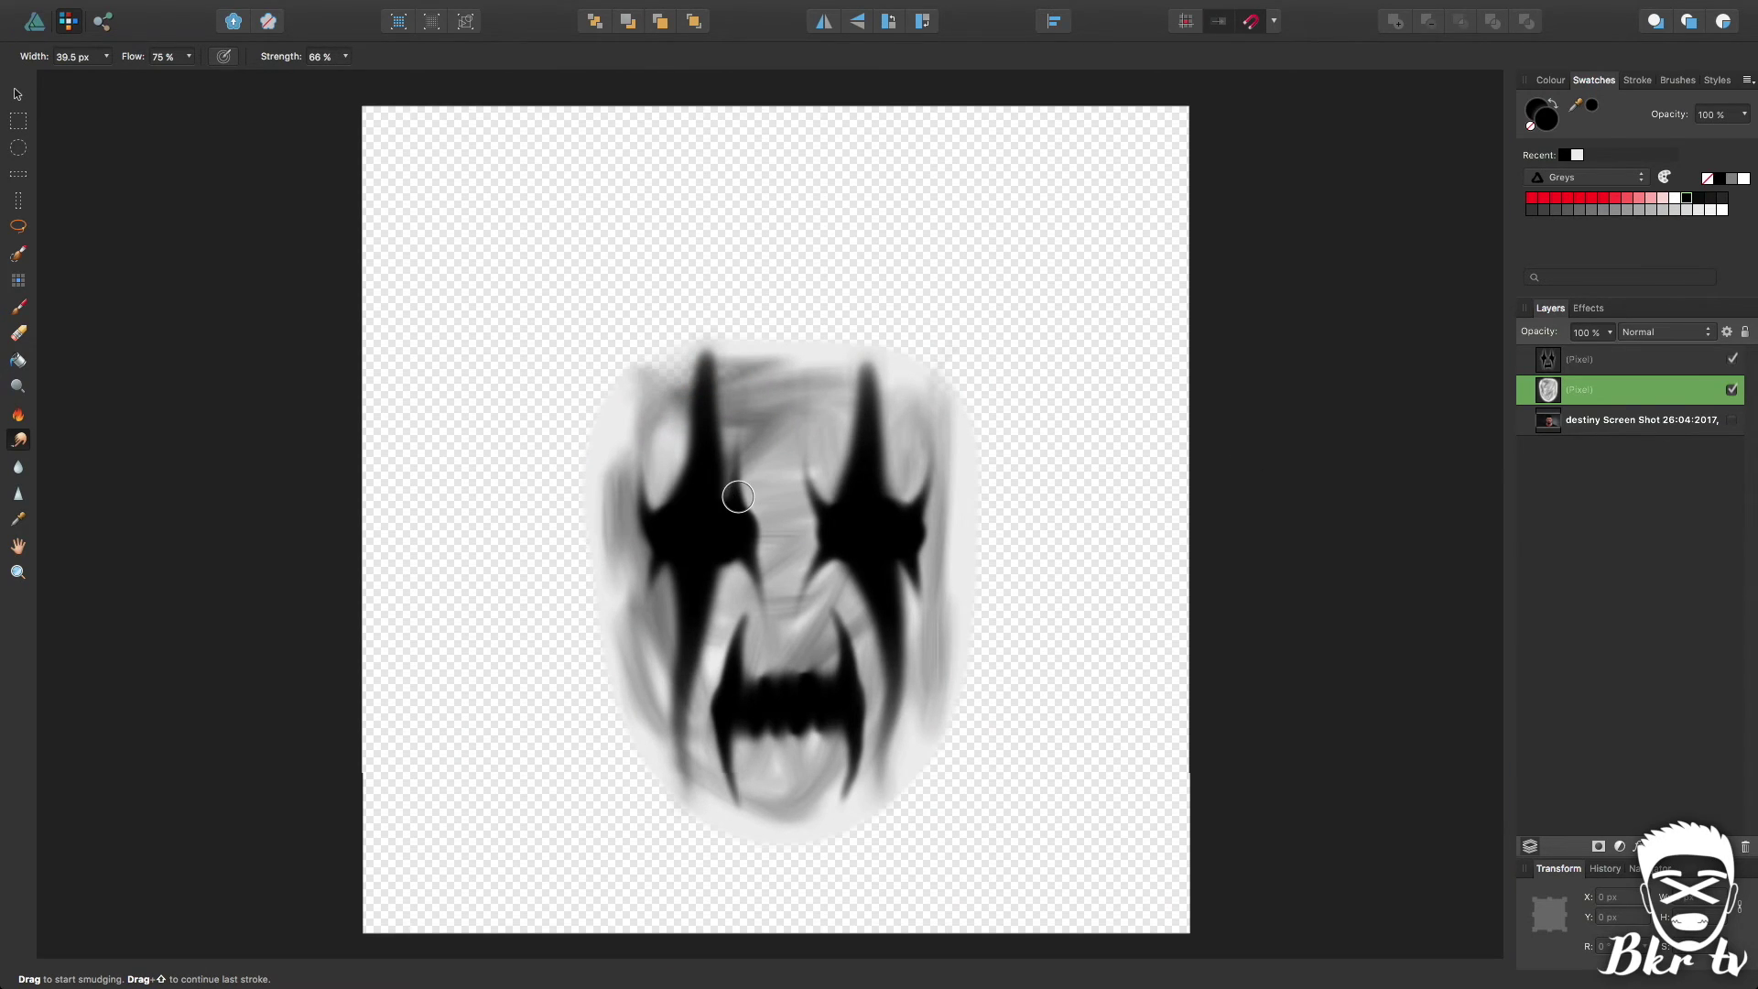
left_click(1732, 421)
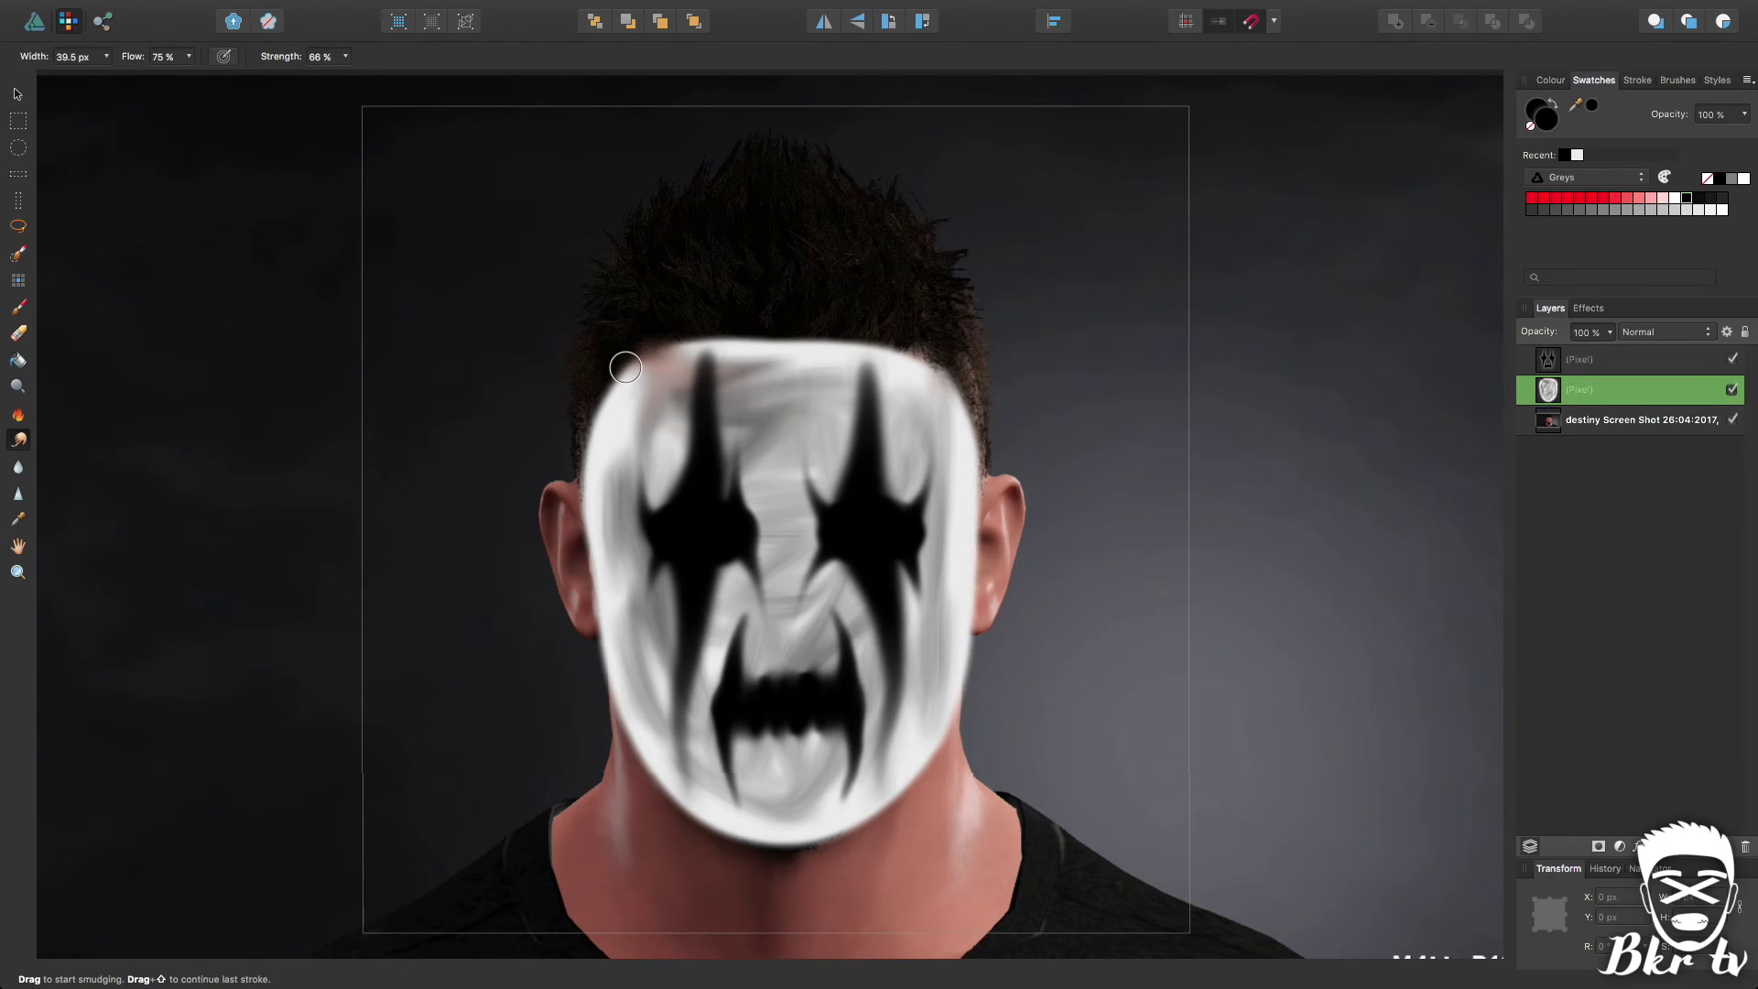
mouse_move(644, 350)
left_mouse_down()
mouse_move(729, 364)
mouse_move(794, 485)
mouse_move(752, 421)
mouse_move(786, 531)
mouse_move(800, 397)
mouse_move(827, 390)
mouse_move(867, 478)
mouse_move(939, 523)
mouse_move(945, 608)
mouse_move(895, 753)
mouse_move(788, 779)
mouse_move(669, 705)
mouse_move(603, 458)
mouse_move(610, 479)
mouse_move(653, 421)
mouse_move(872, 448)
mouse_move(684, 453)
mouse_move(725, 358)
mouse_move(811, 444)
mouse_move(743, 511)
left_mouse_up()
Erase the white paint over the nose to expose the skin, then smudge it upward into the mask.
left_click(18, 333)
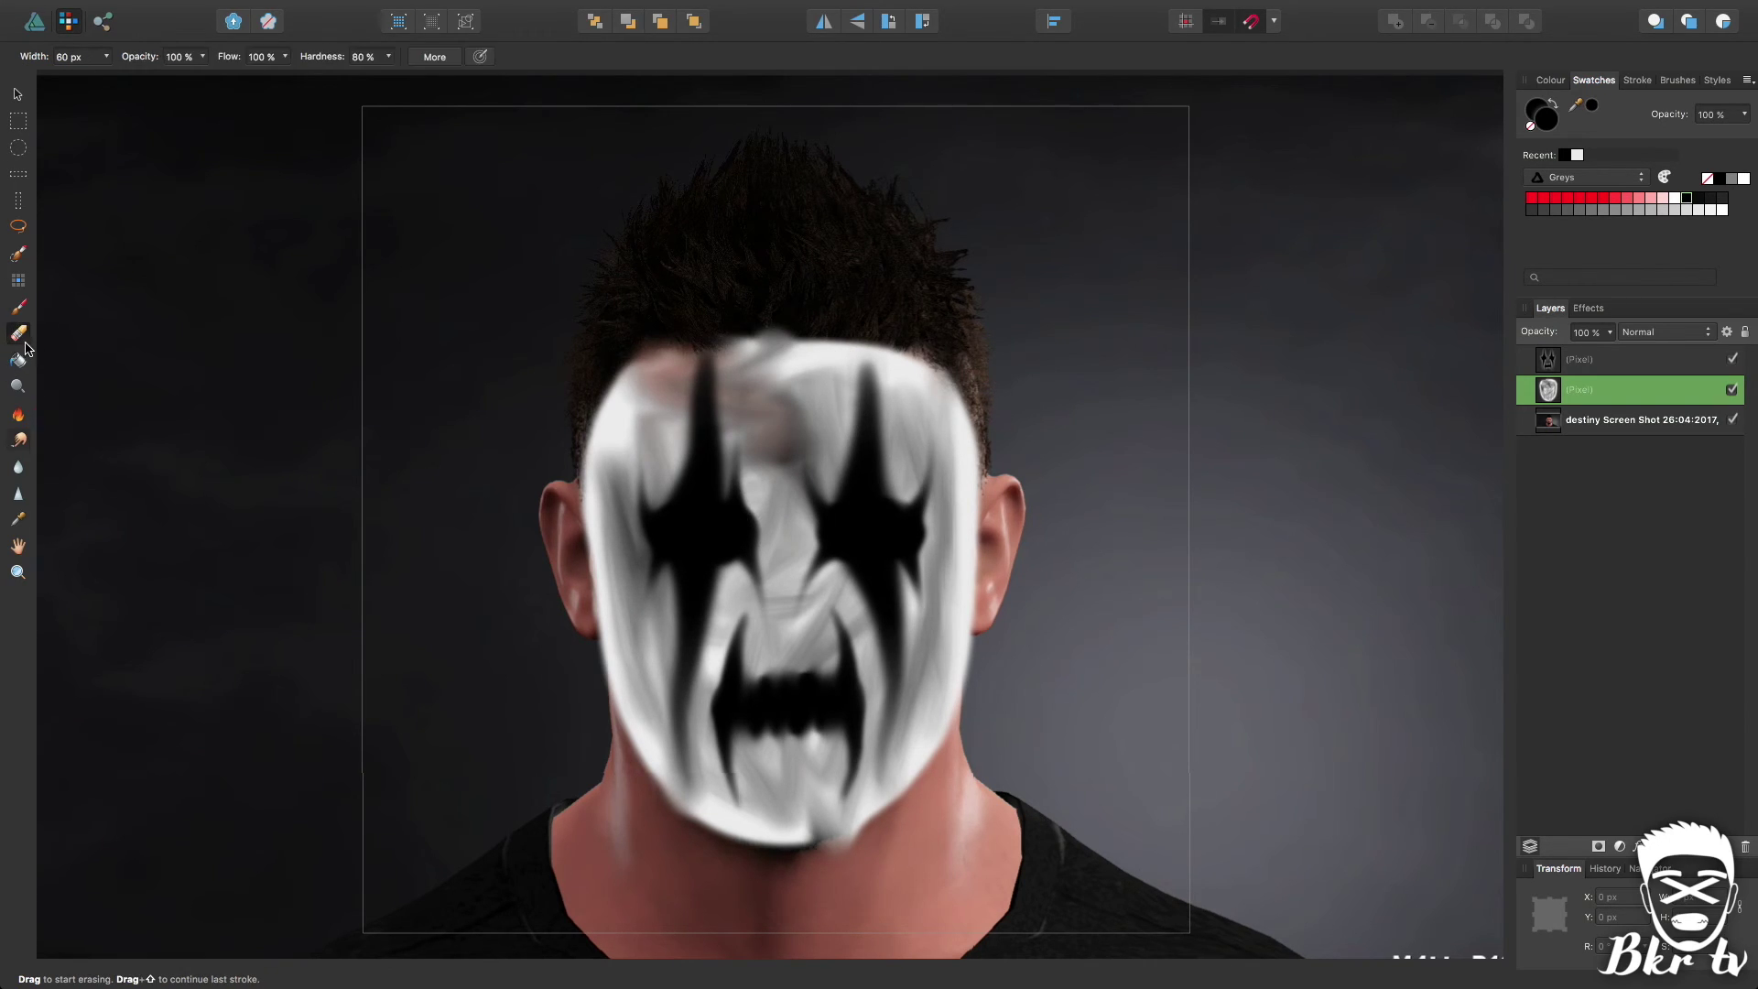
left_click(789, 582)
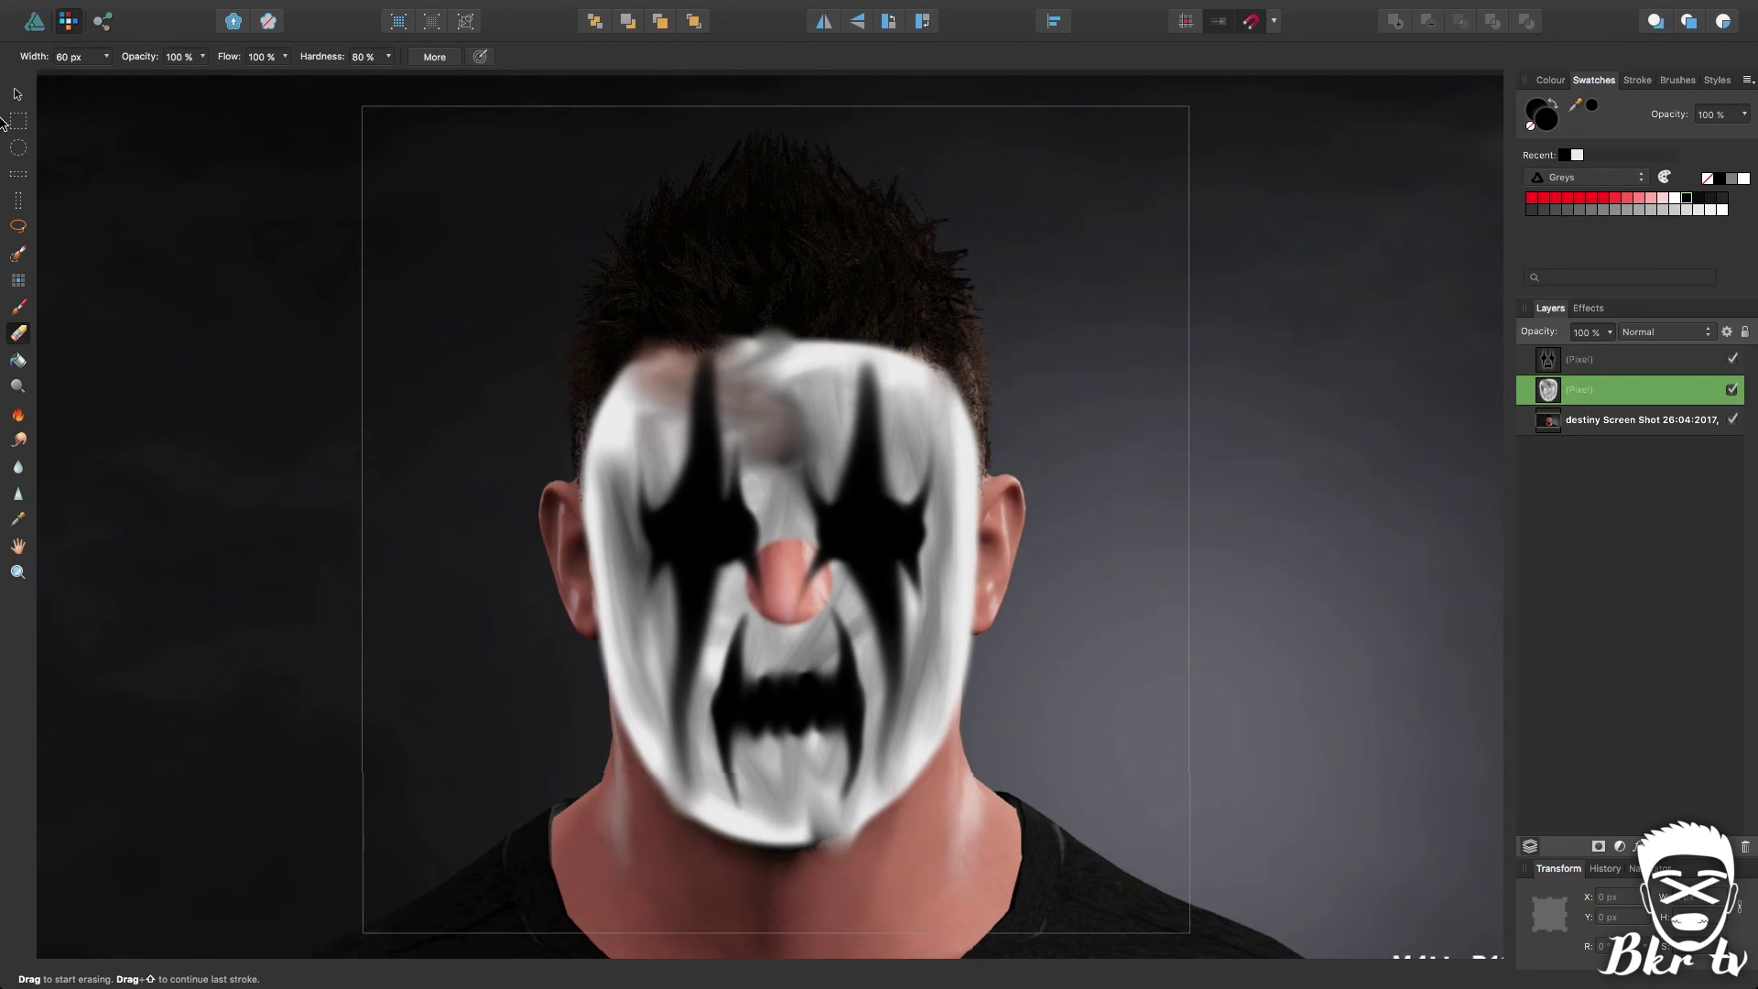
left_click(18, 441)
mouse_move(843, 525)
left_mouse_down()
mouse_move(705, 612)
mouse_move(754, 471)
mouse_move(885, 663)
mouse_move(773, 577)
mouse_move(805, 575)
mouse_move(776, 604)
mouse_move(767, 540)
mouse_move(906, 513)
mouse_move(707, 551)
mouse_move(777, 545)
mouse_move(671, 423)
mouse_move(823, 530)
mouse_move(835, 680)
mouse_move(714, 588)
mouse_move(706, 769)
mouse_move(752, 778)
mouse_move(785, 557)
mouse_move(769, 509)
mouse_move(832, 443)
mouse_move(811, 610)
mouse_move(679, 424)
left_mouse_up()
Smudge the nose area up between the eyes, leaving only a faint pink tint.
mouse_move(795, 631)
left_mouse_down()
mouse_move(768, 419)
mouse_move(788, 550)
left_mouse_up()
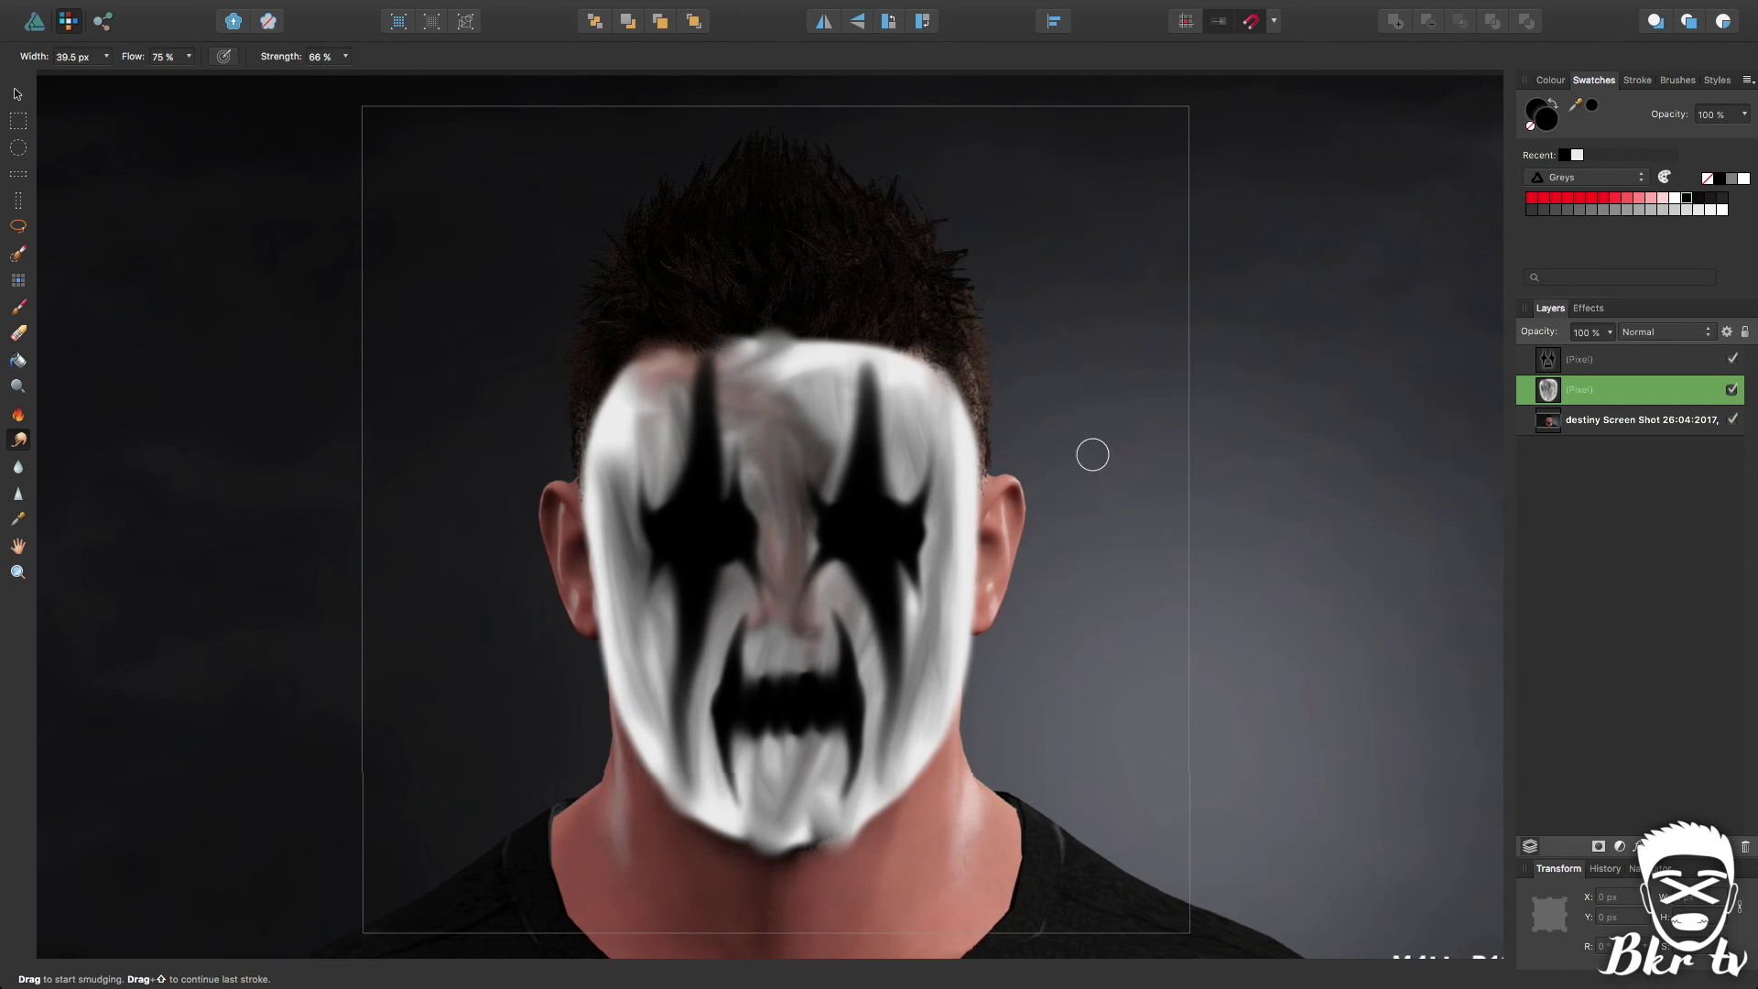